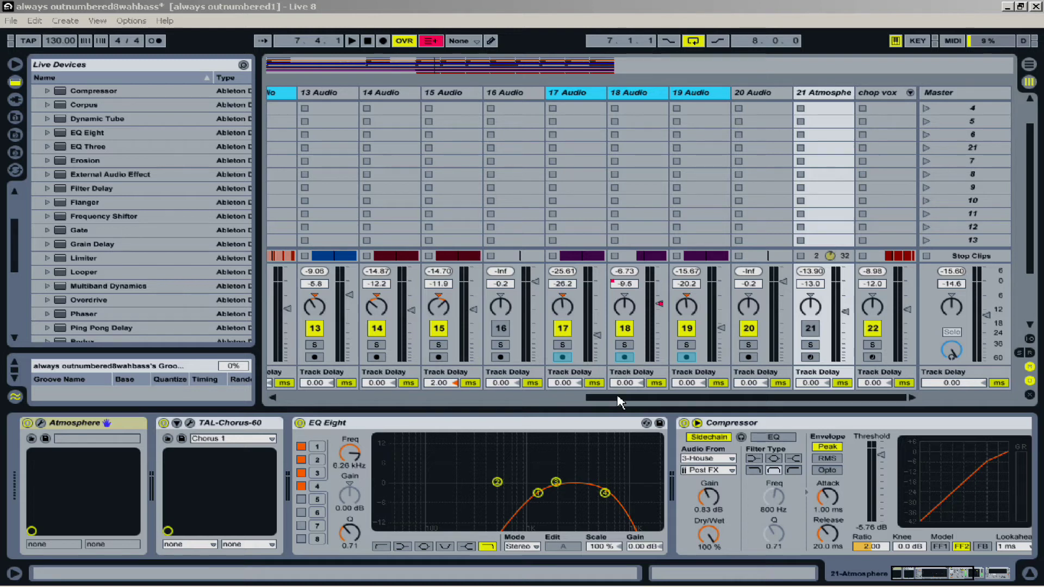
- Scroll the mixer left so tracks 1 House through 10 Instrum are visible
drag(621, 397, 165, 370)
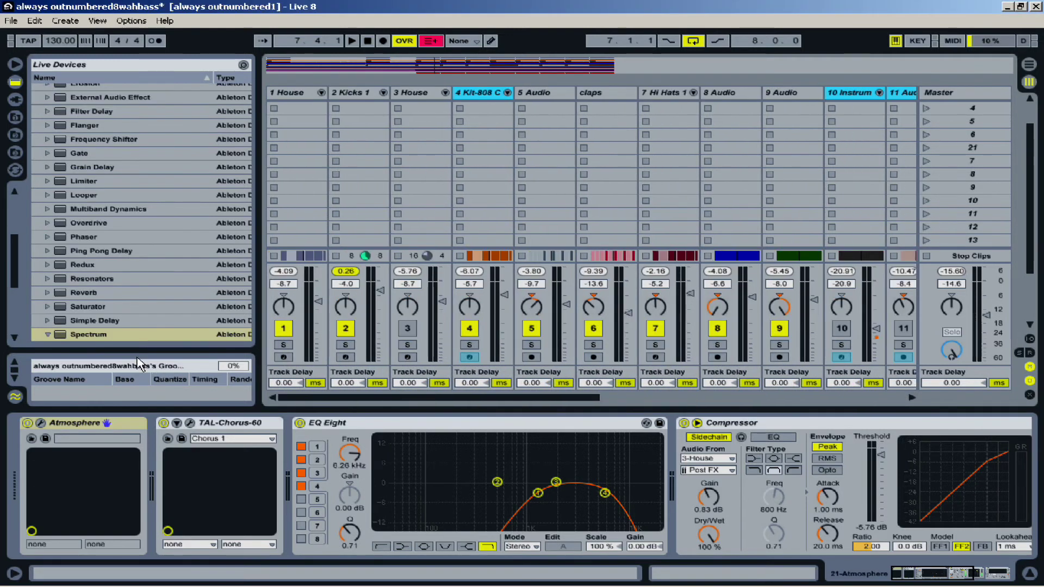
- Review the device chains of tracks 1, 2, 3, 5, claps and 7, ending on 8 Audio's EQ Eight and Spectrum
click(292, 97)
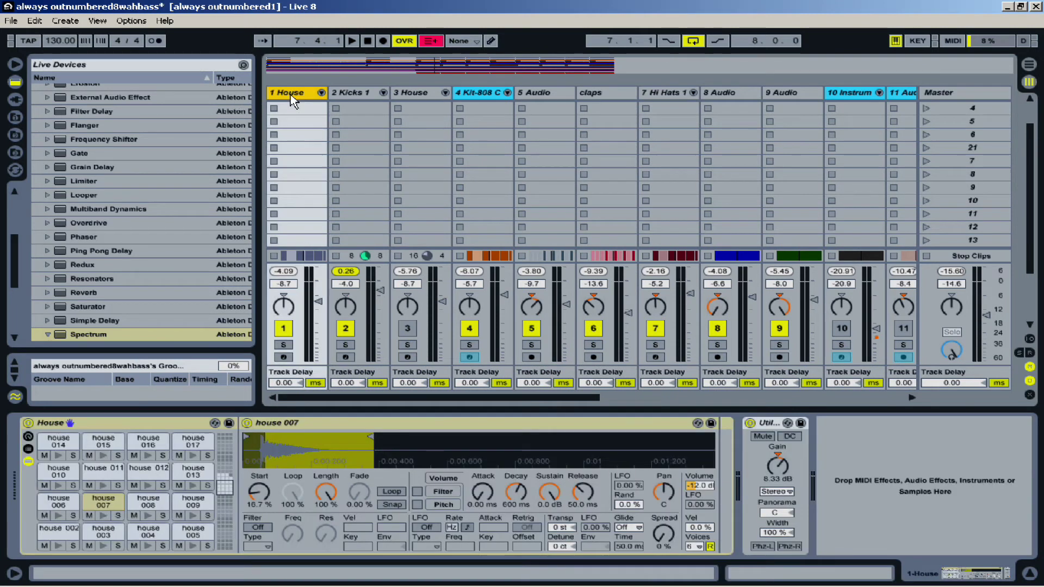
click(348, 97)
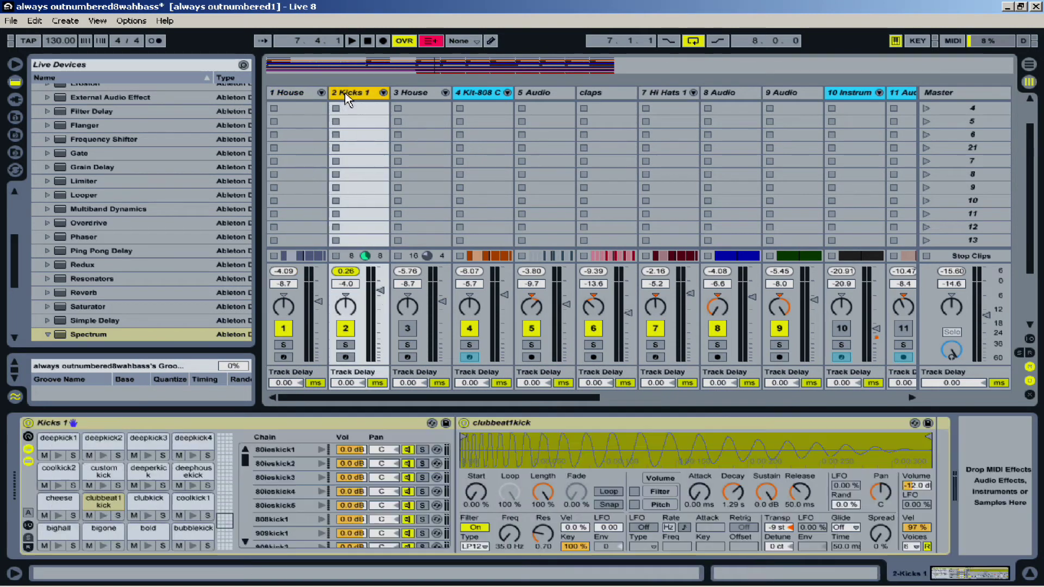
click(419, 98)
click(538, 93)
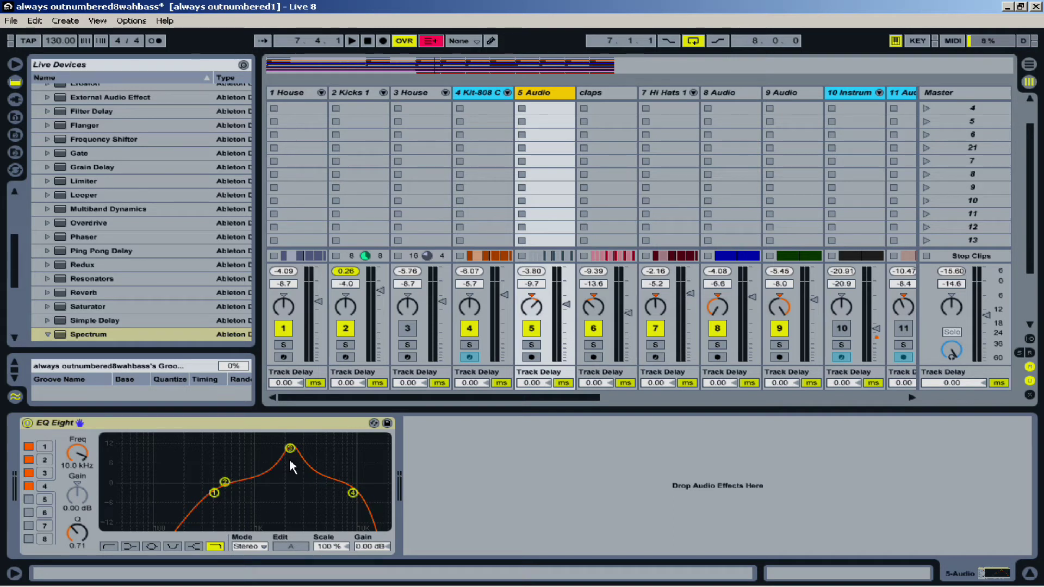
click(596, 94)
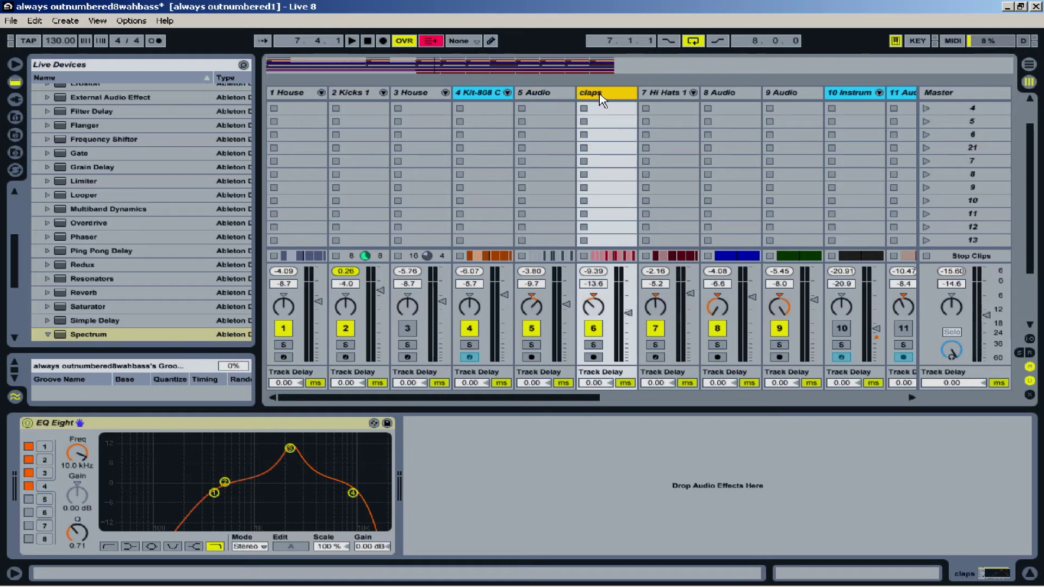
click(648, 94)
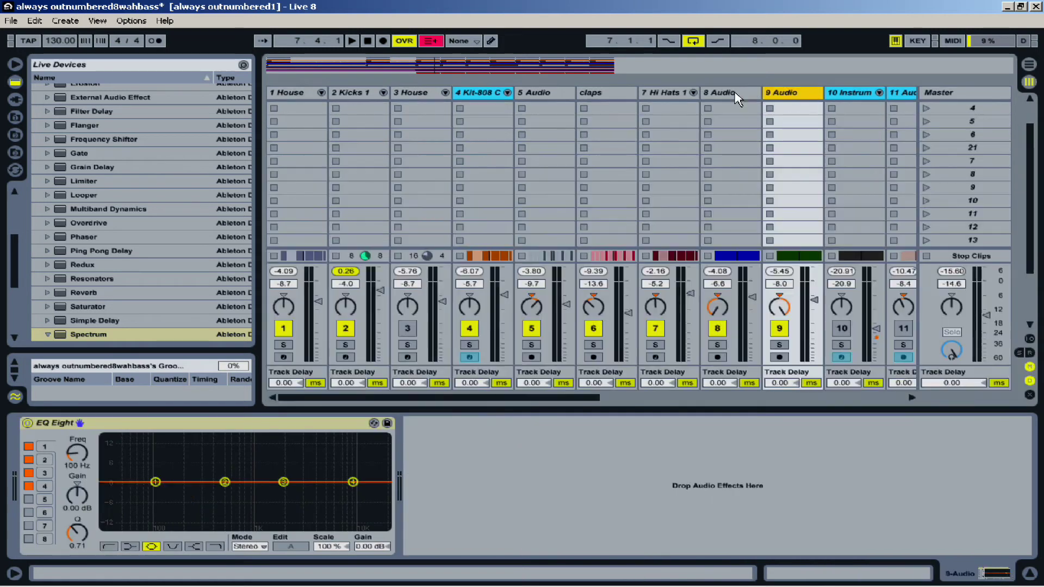
click(736, 94)
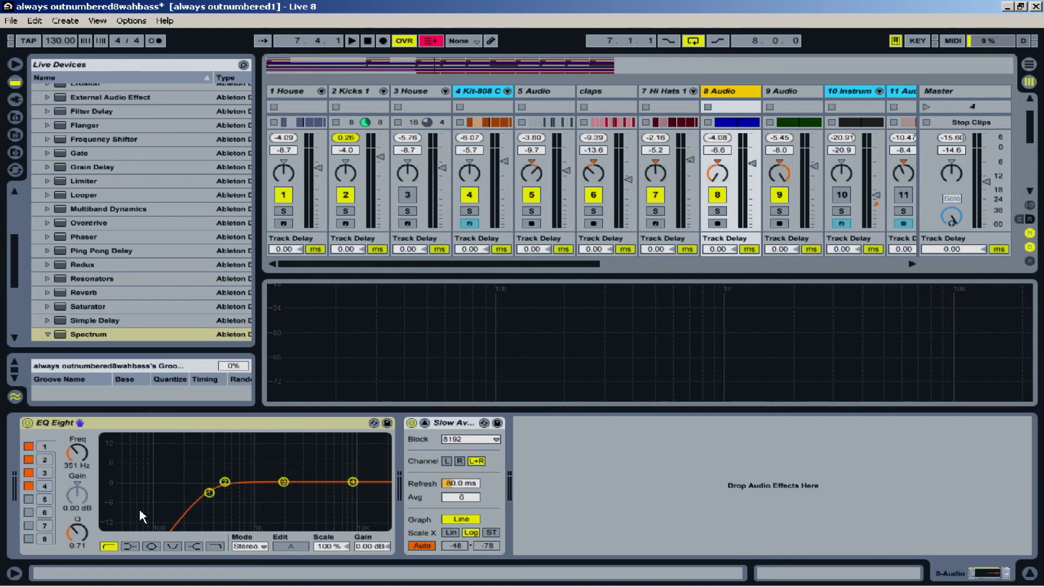
- Check the device chains of 9 Audio, 10 Instrument Rack and 13 Audio
click(796, 98)
click(846, 96)
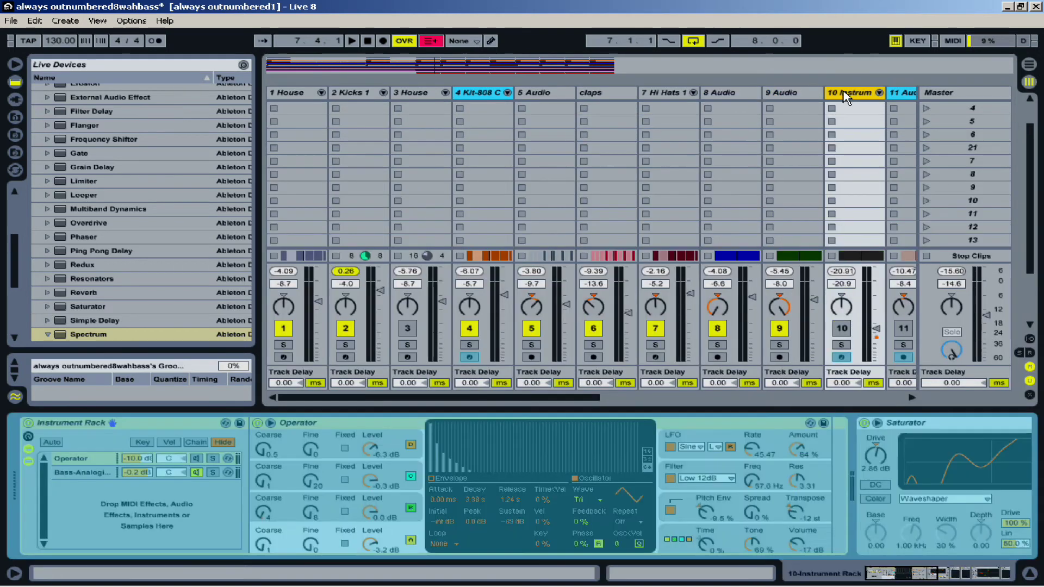
scroll(629, 207, right, 6)
click(629, 207)
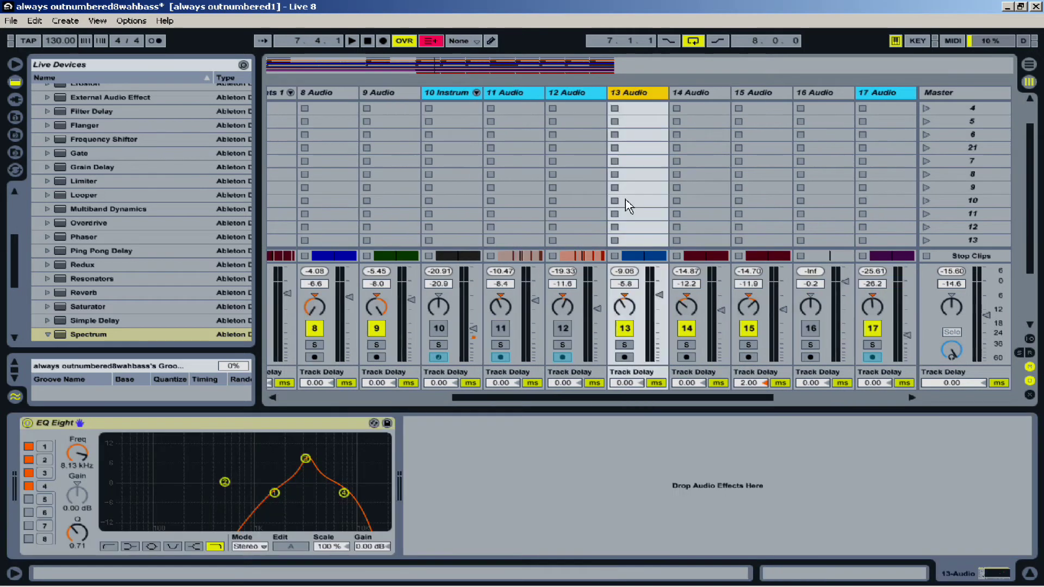
- Compare 14 and 15 Audio's EQs, then inspect 14's 3.34 kHz, -10.2 dB, Q 3.46 notch
click(703, 95)
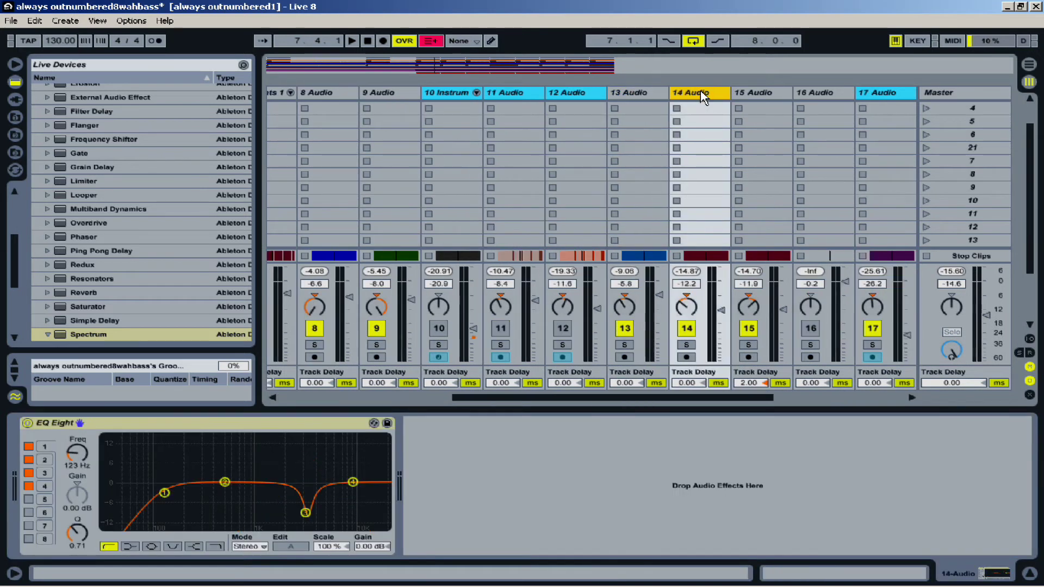
click(752, 93)
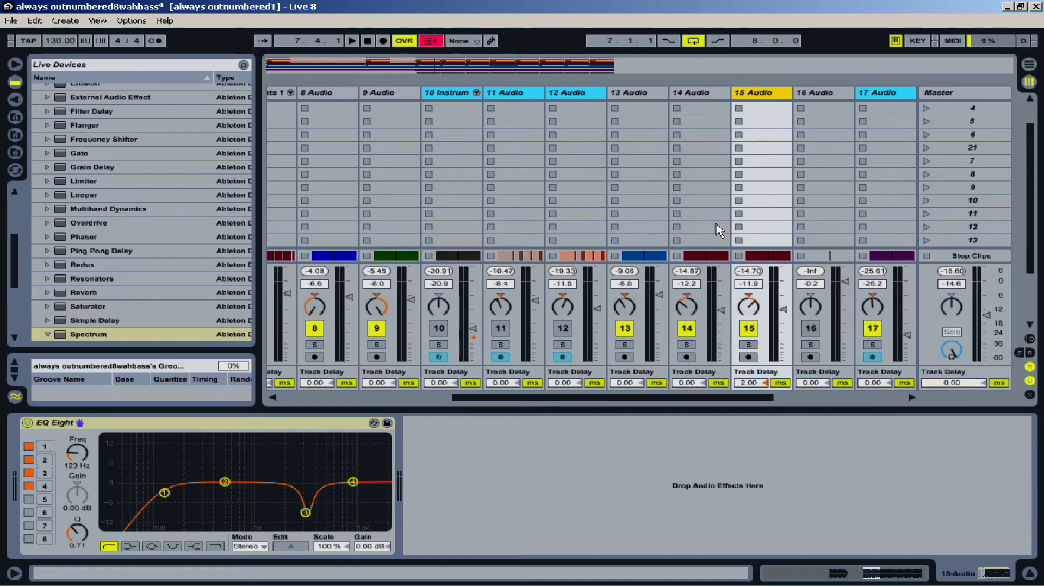
click(696, 93)
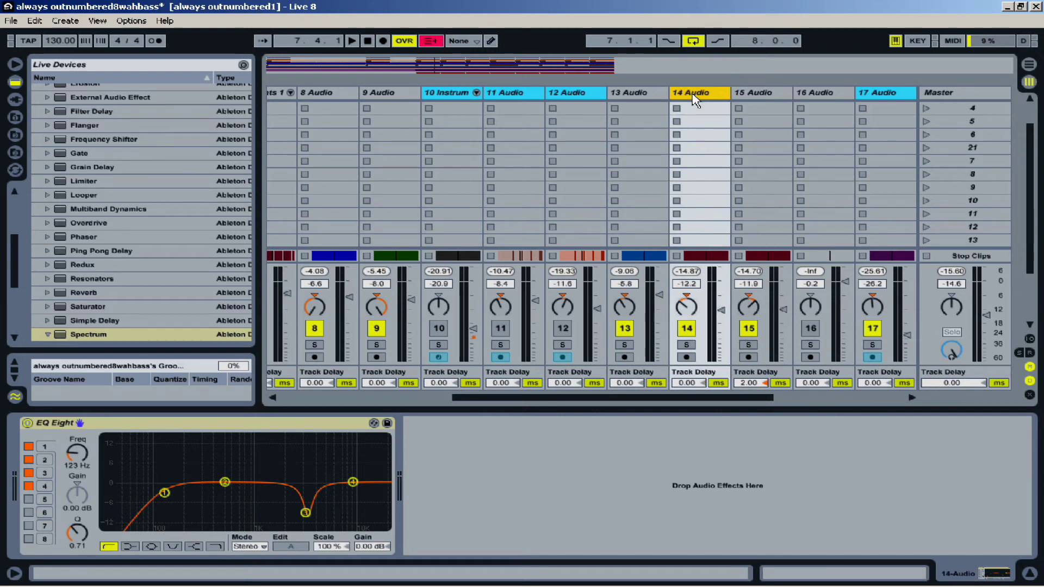
click(754, 94)
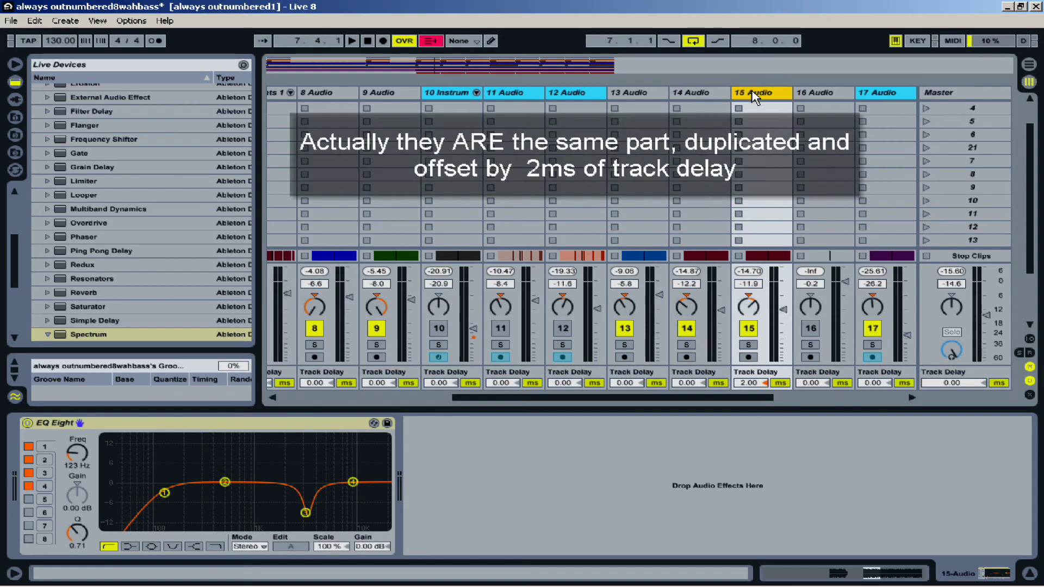
click(705, 97)
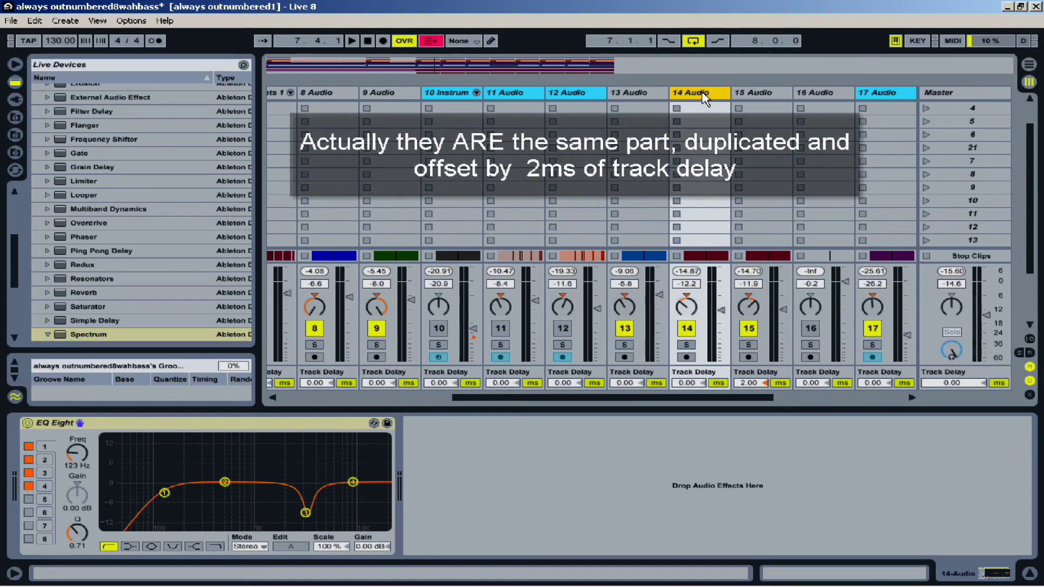
click(45, 473)
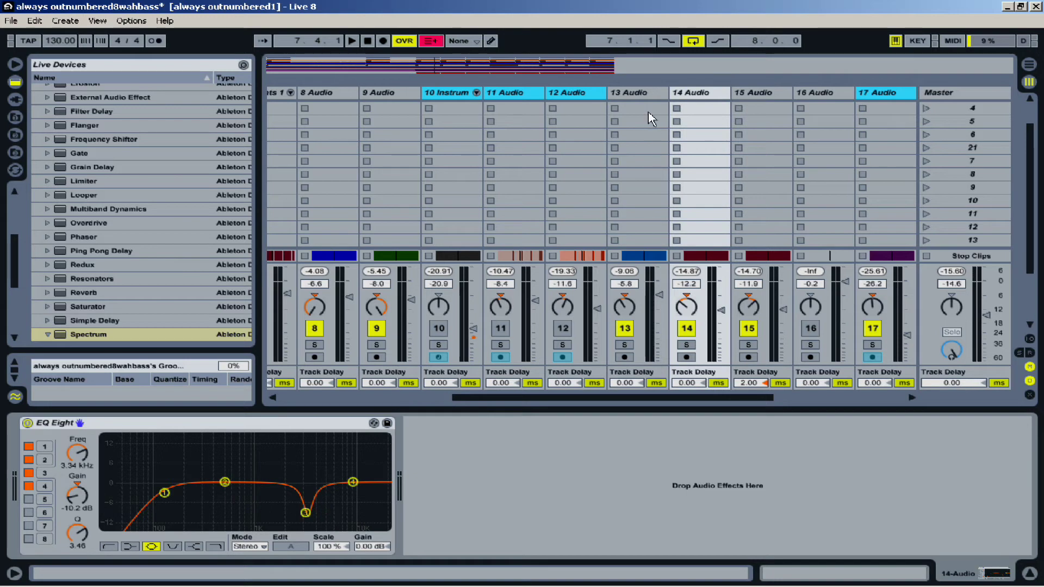
- Compare 13 and 12 Audio's chains, then solo 13 Audio with its EQ Eight showing
click(642, 93)
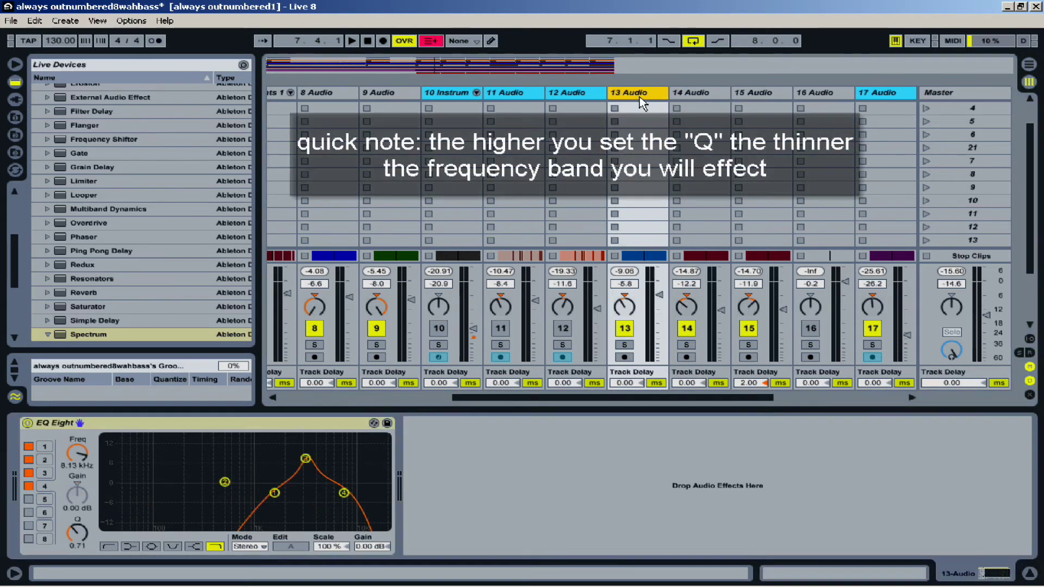
click(575, 94)
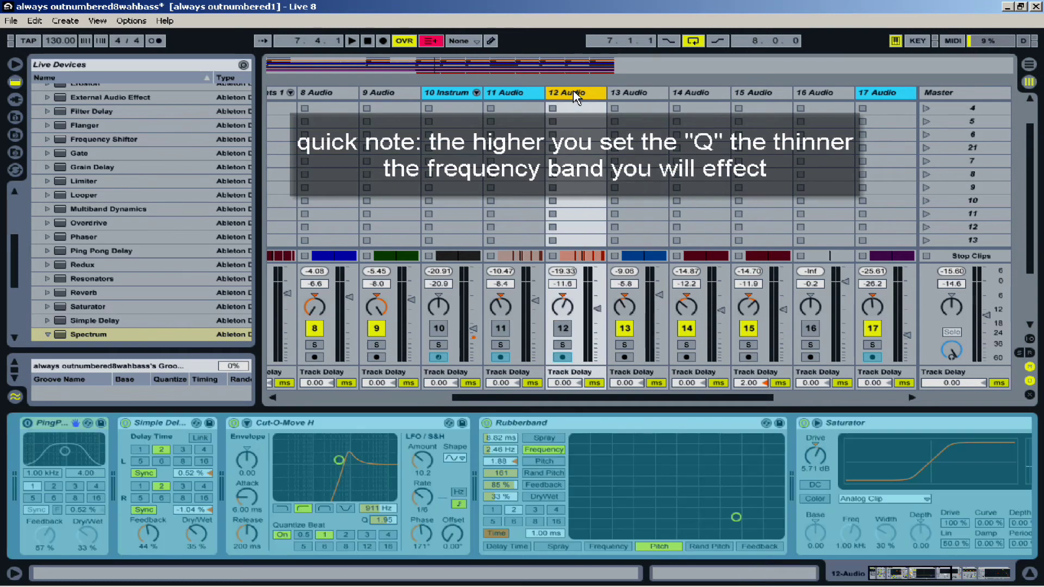
click(622, 98)
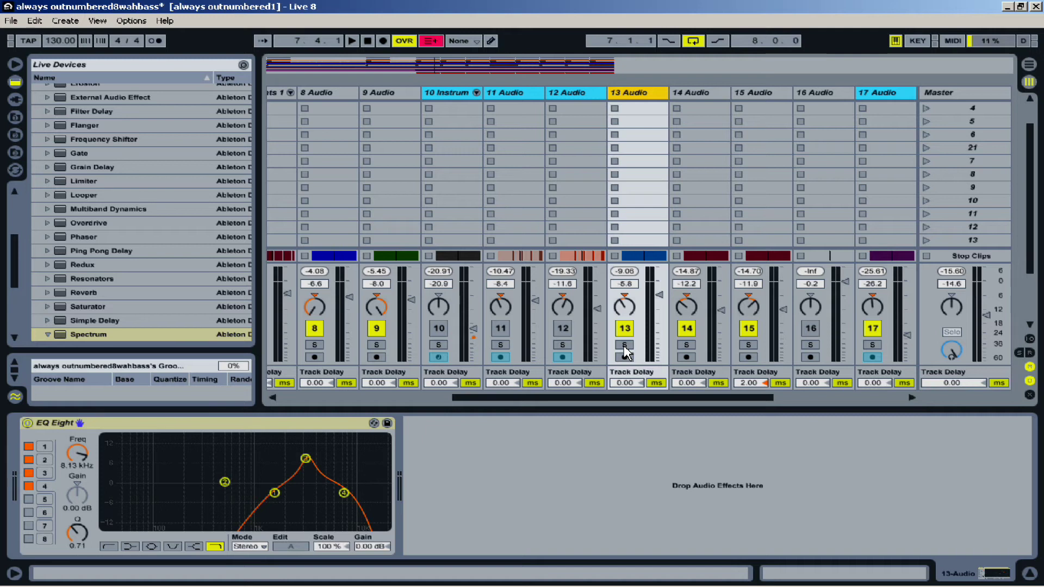
click(625, 346)
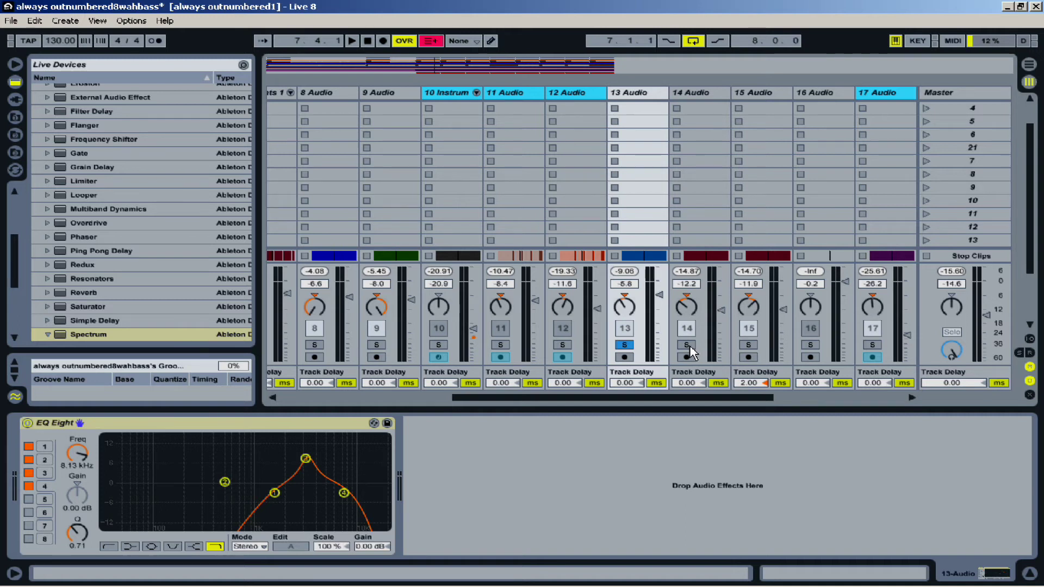
- Play 13 Audio with EQ Eight bypassed, then re-enable the EQ and play again
click(27, 423)
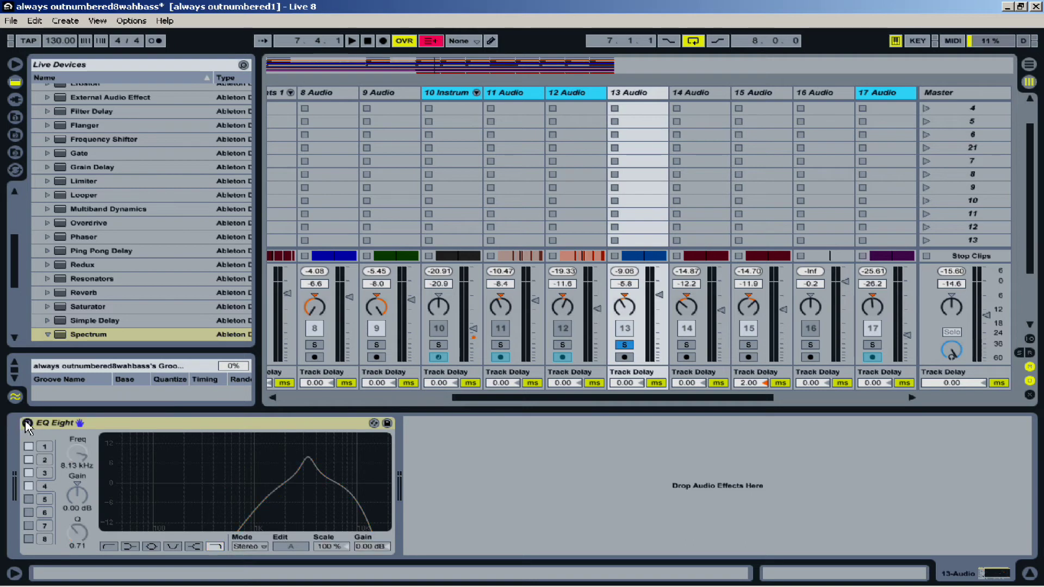
key(space)
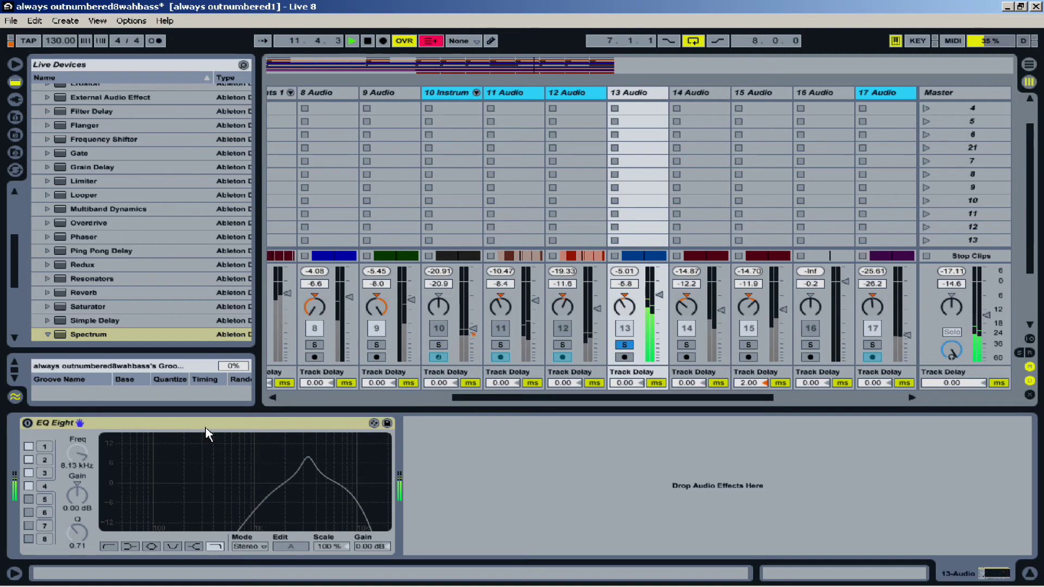
key(space)
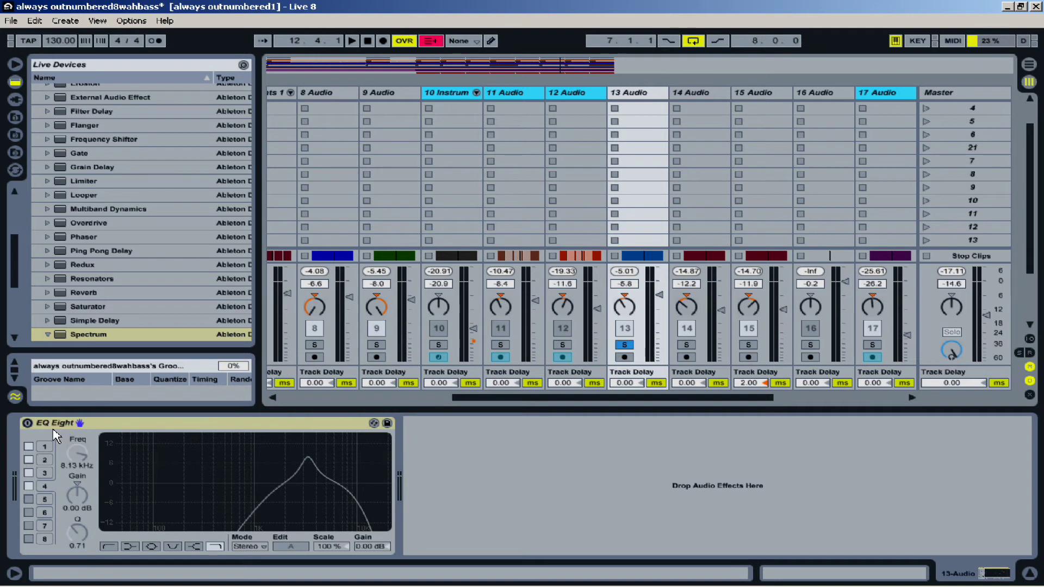
click(27, 423)
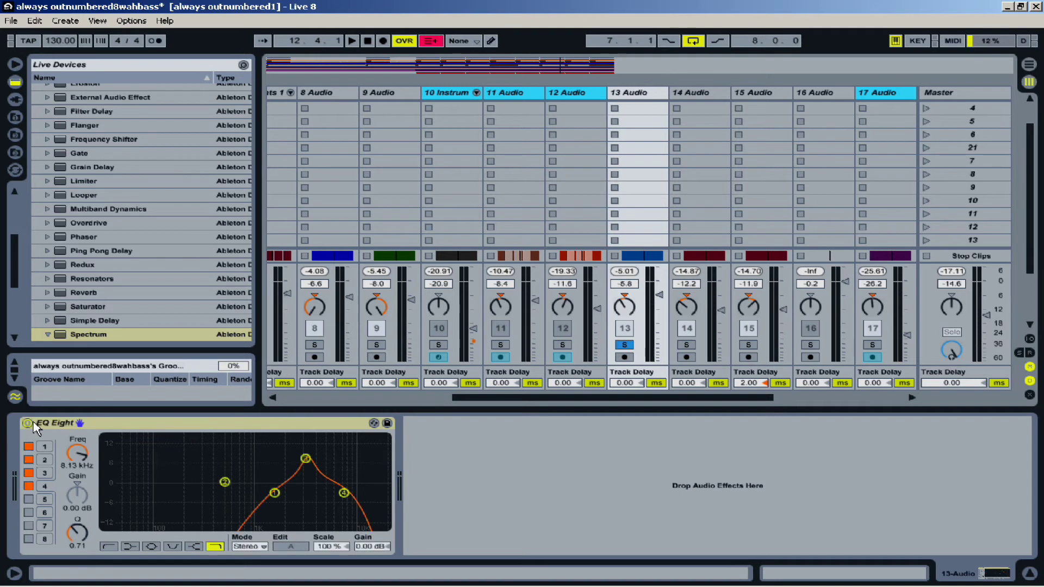
key(space)
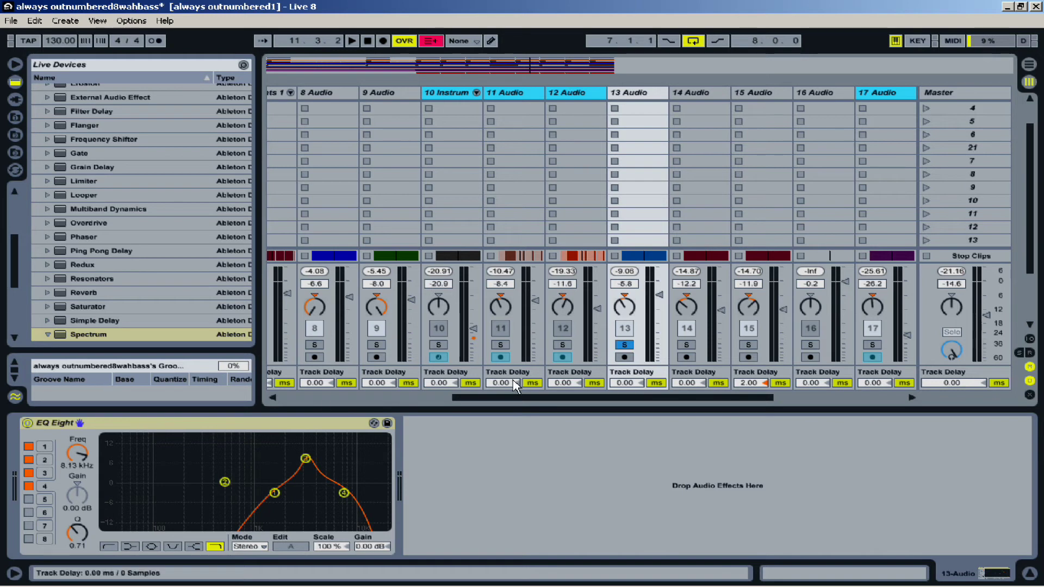
- Solo 14 and 15 Audio and inspect 14's EQ Eight bands, including the 3.34 kHz notch
click(688, 345)
ctrl+click(749, 345)
click(695, 93)
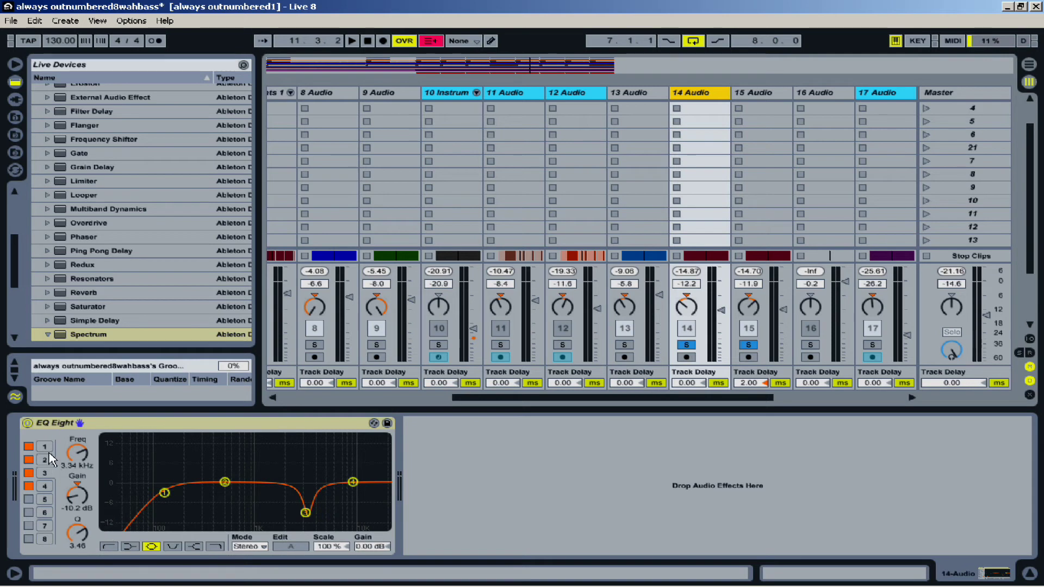
click(40, 445)
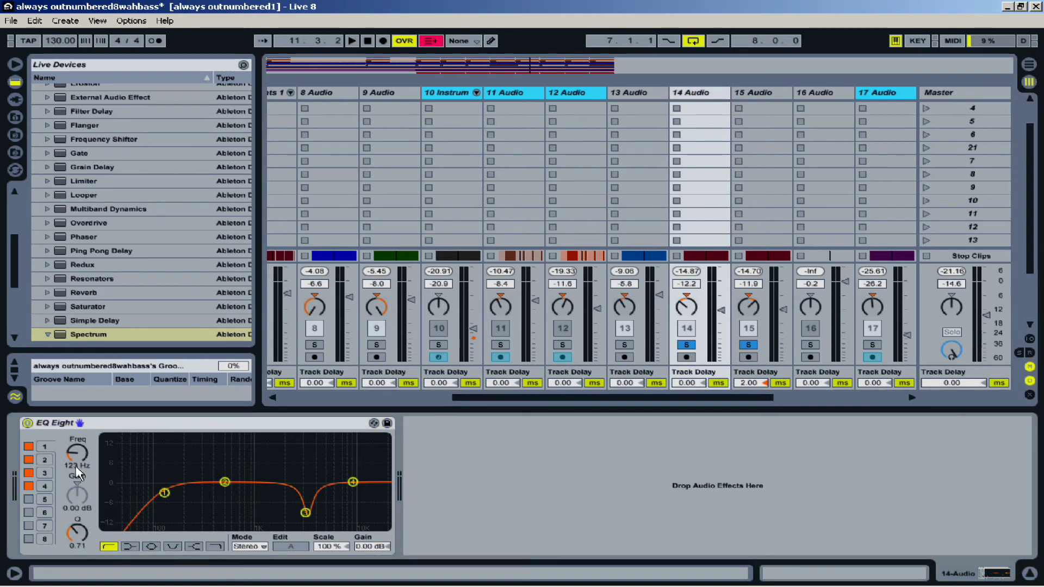
click(47, 461)
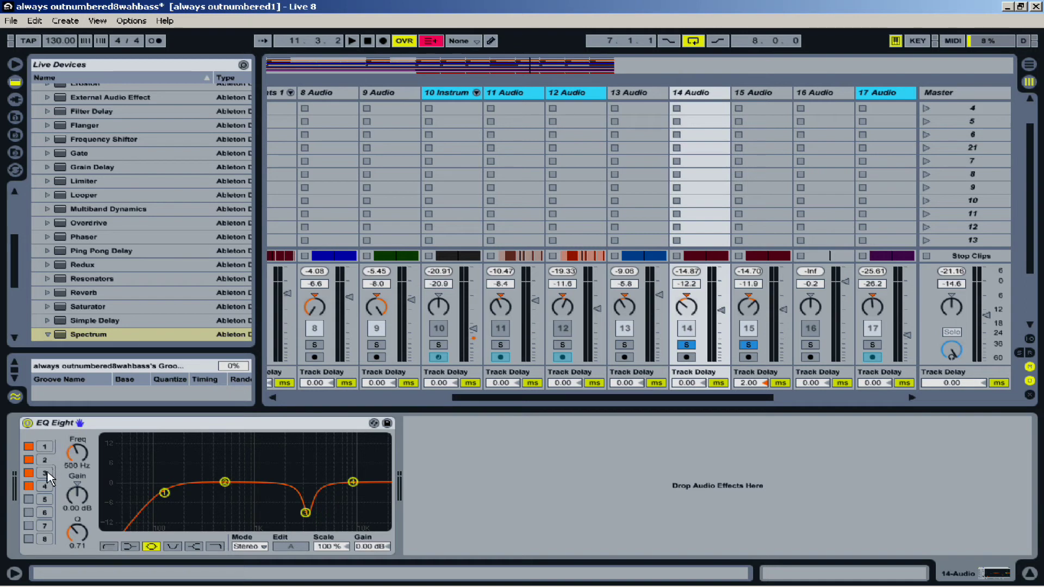
click(42, 472)
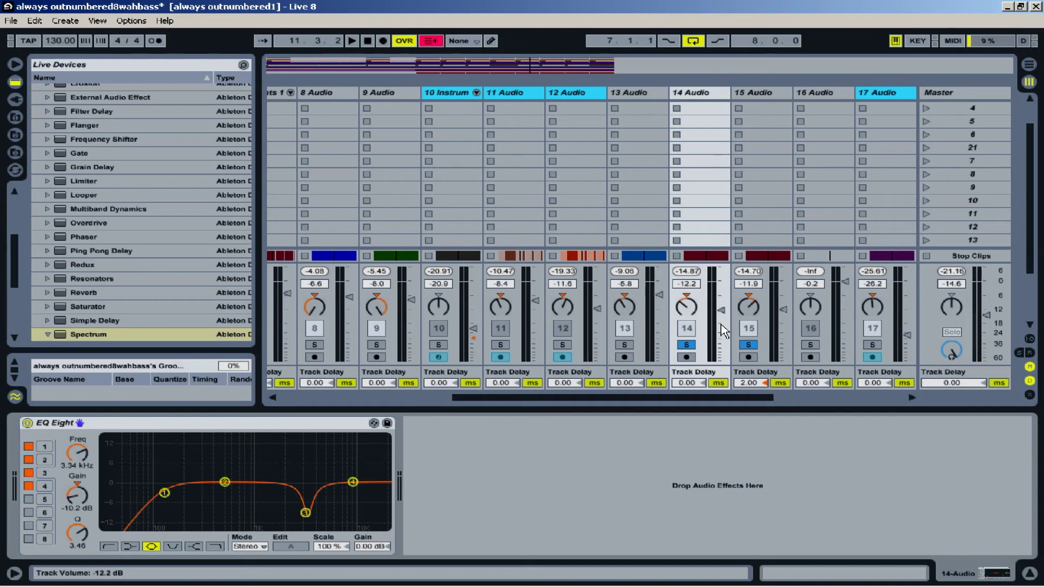
- Play the soloed tracks with 14's EQ Eight on, bypassed, then on again, adding track 13's solo
key(space)
click(624, 473)
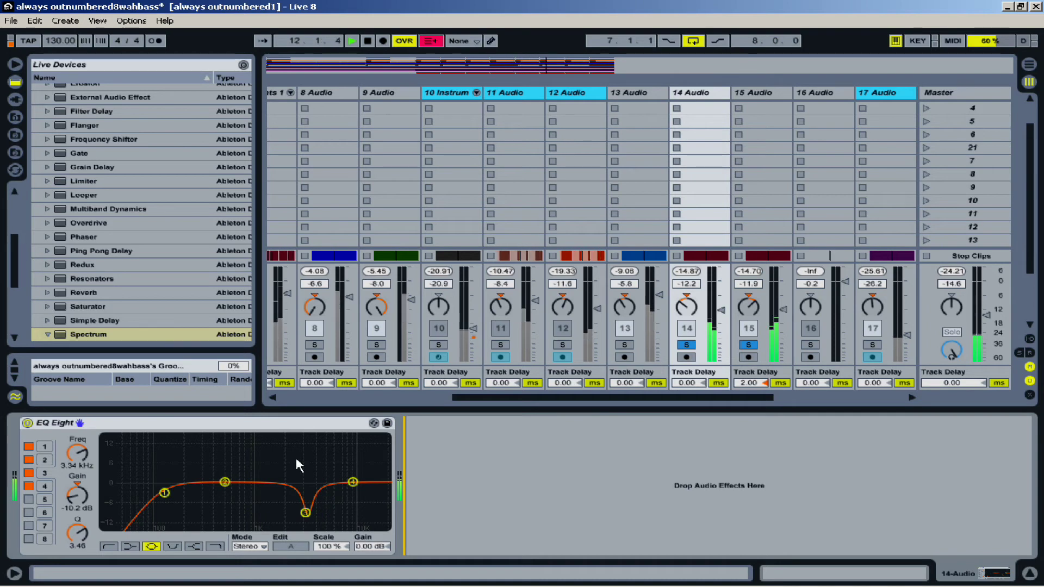
key(space)
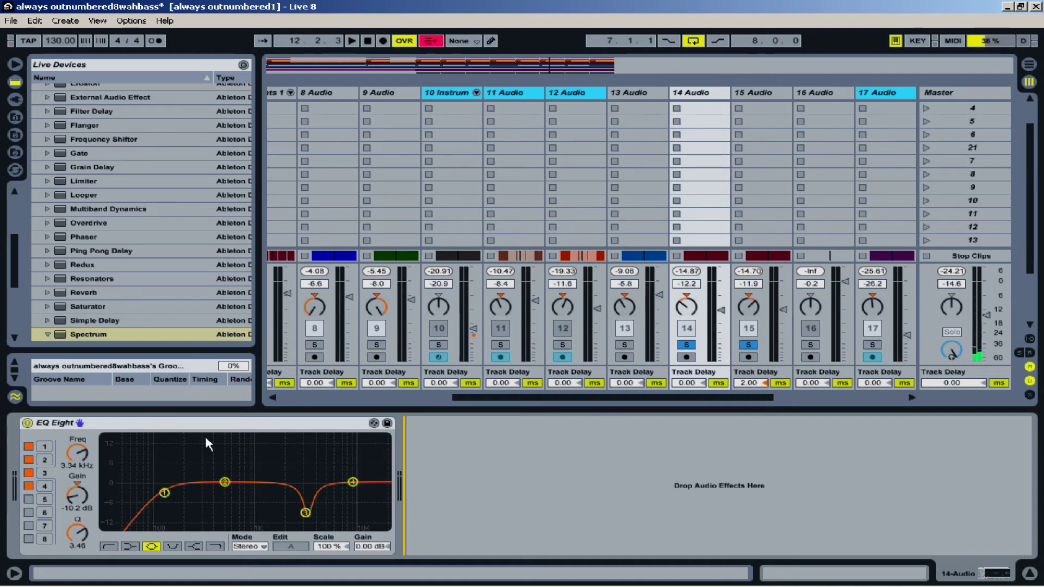
click(27, 423)
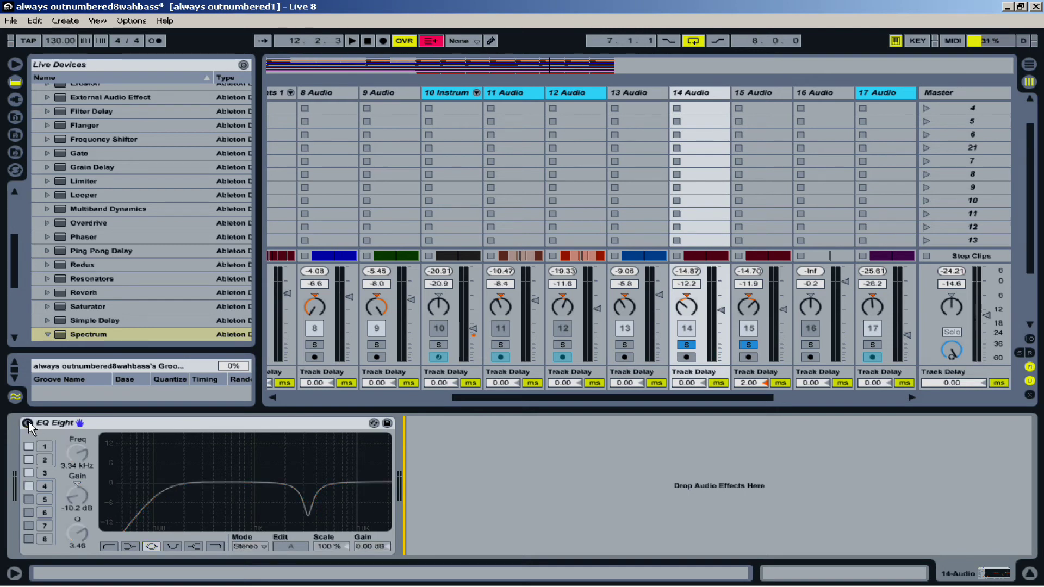
key(space)
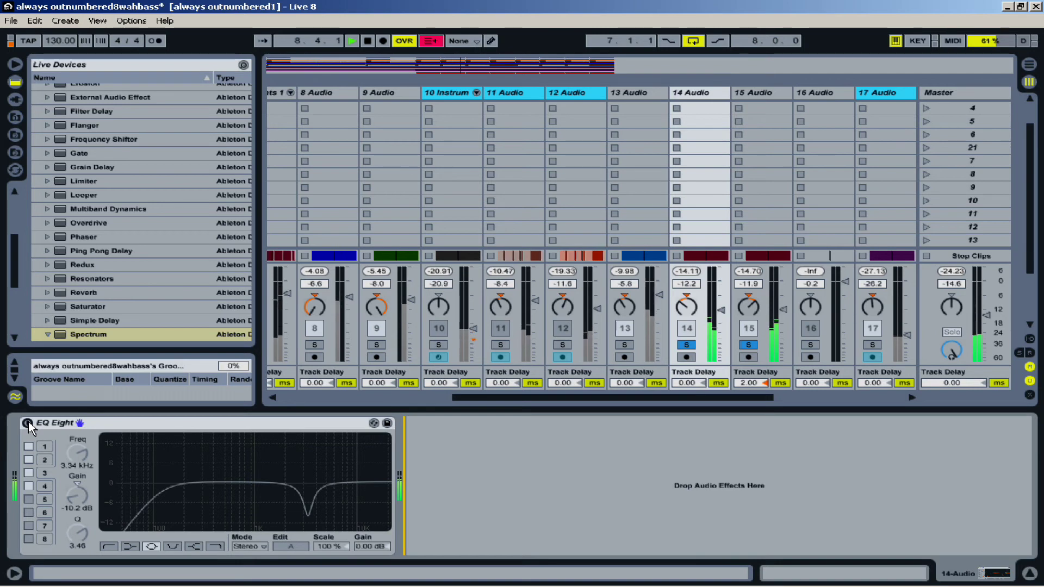
click(28, 422)
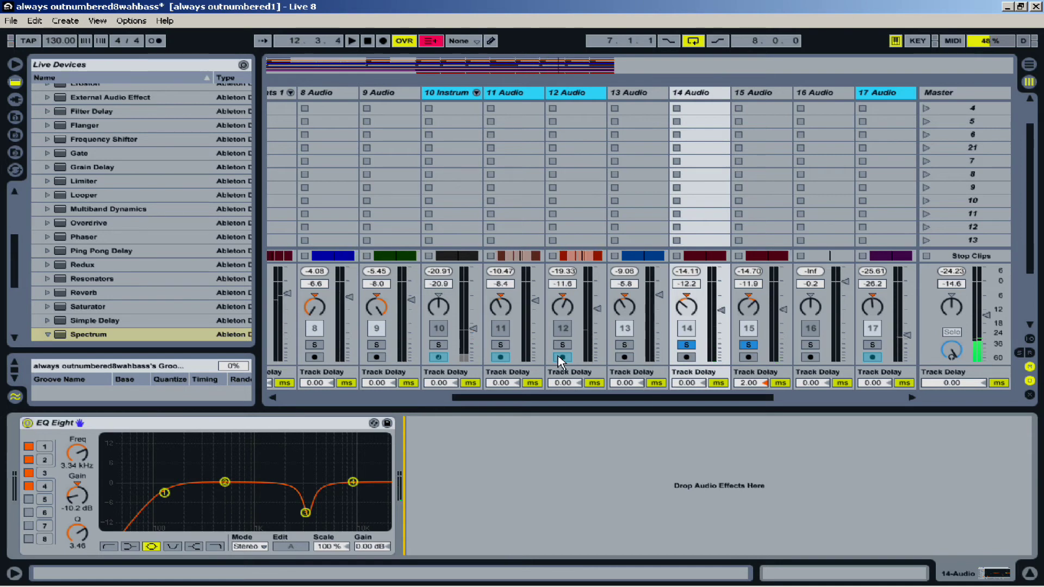
click(623, 345)
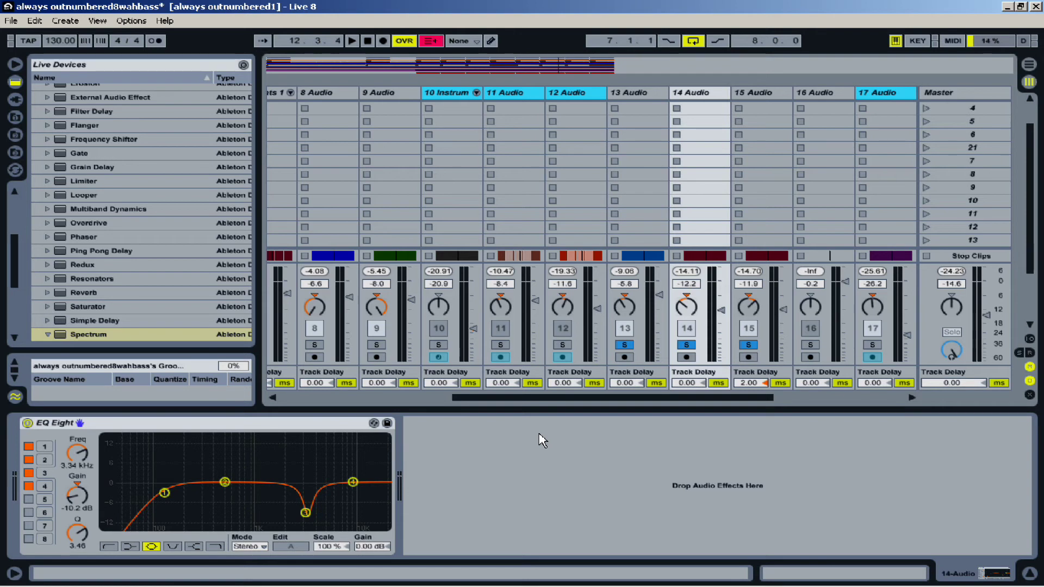
key(space)
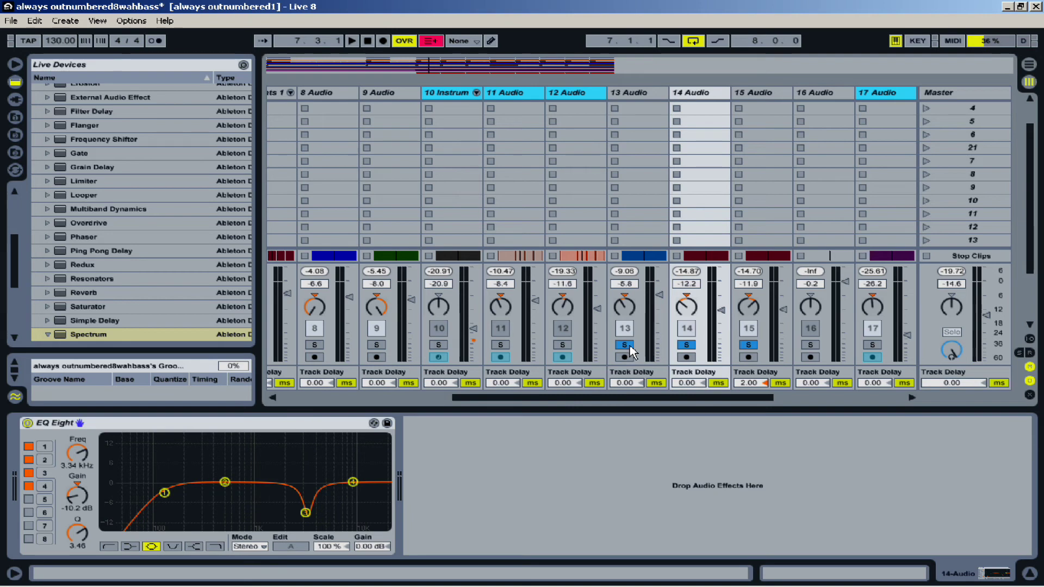
- Unsolo tracks 15, 14 and 13, then play the full mix and stop at 7.2.3
click(750, 345)
click(686, 345)
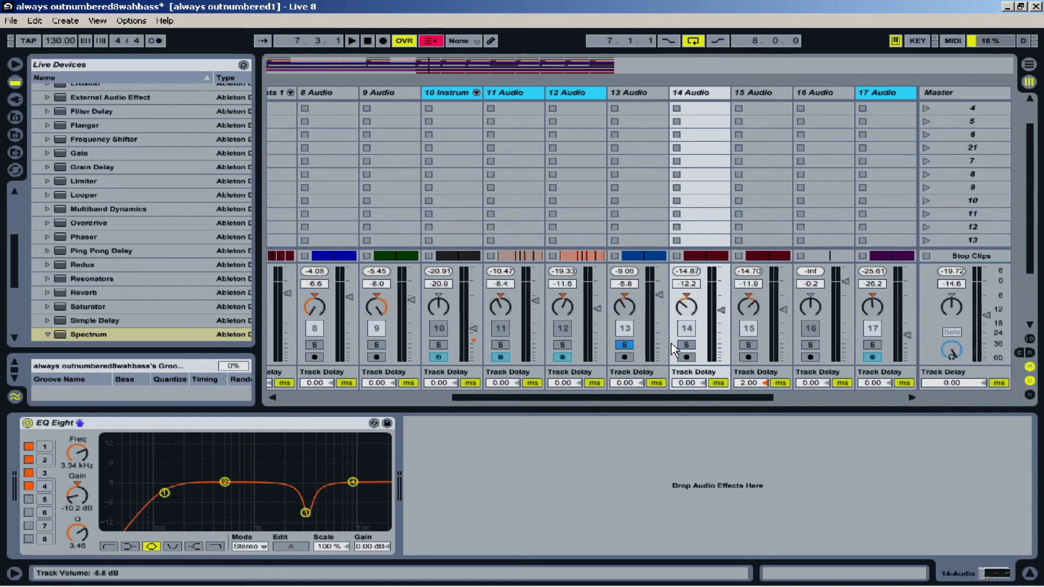
click(625, 345)
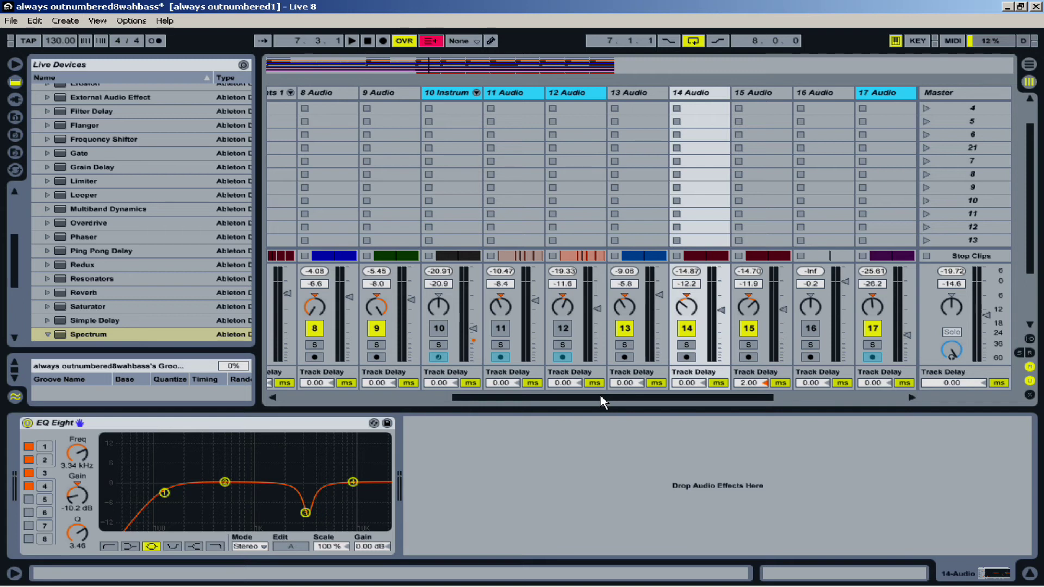
key(space)
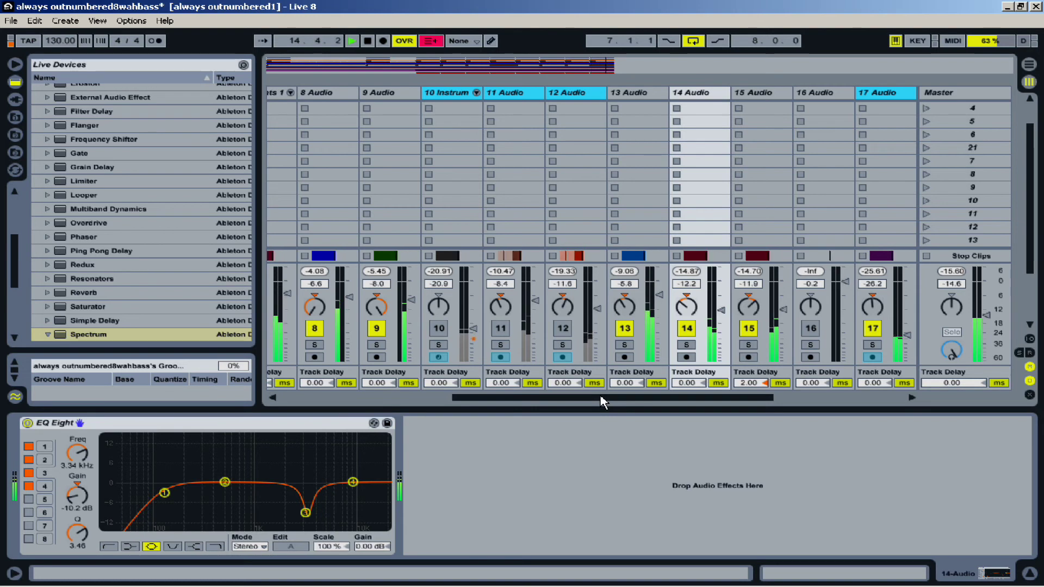
key(space)
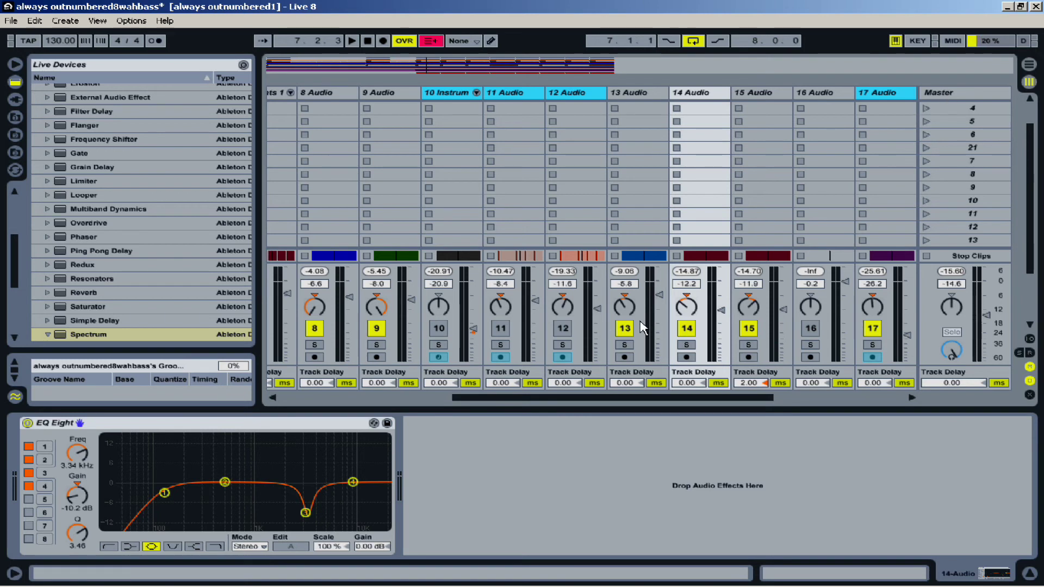
- Show the Master's Spectrum, Waves L2 and Utility chain and solo track 13
click(943, 93)
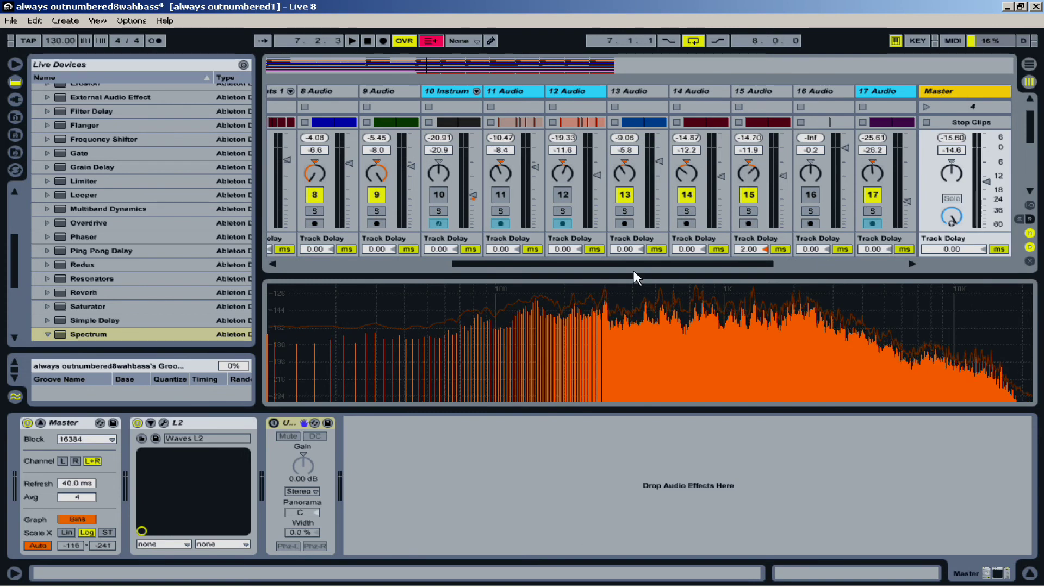
click(624, 211)
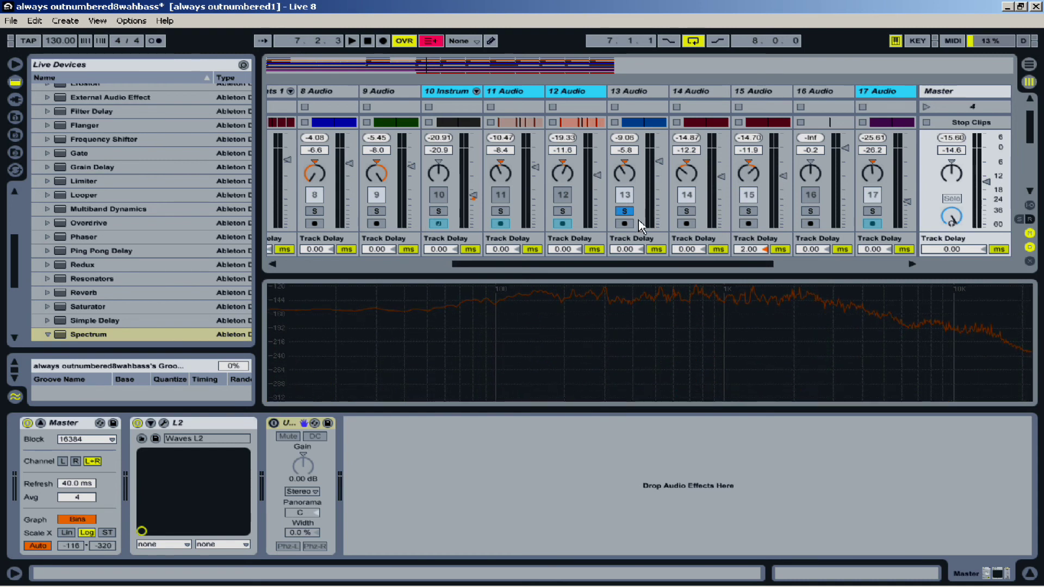
mouse_move(795, 309)
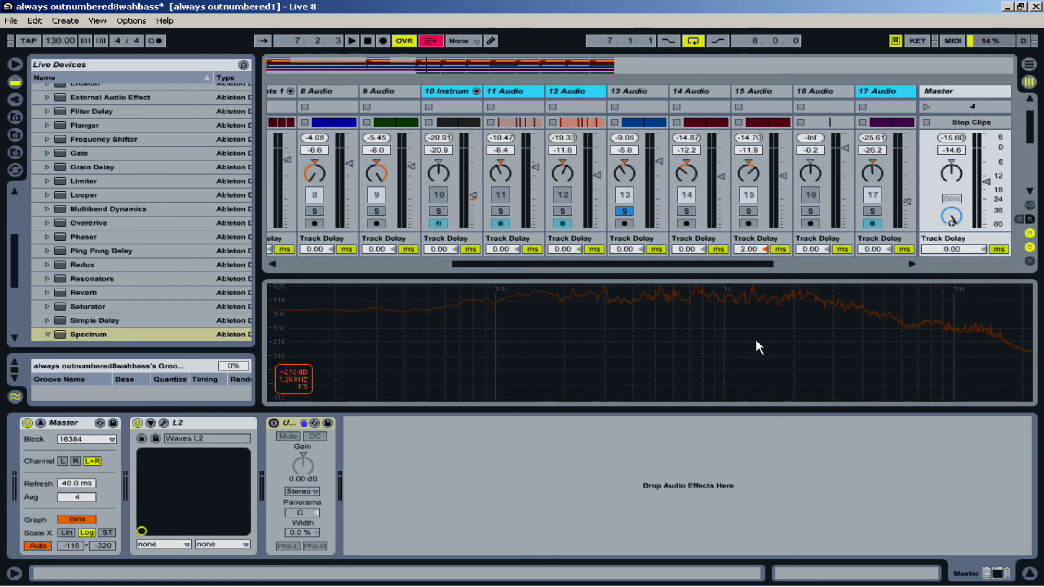
- Bypass track 13's EQ Eight and play it while watching the Master spectrum analyzer
click(631, 92)
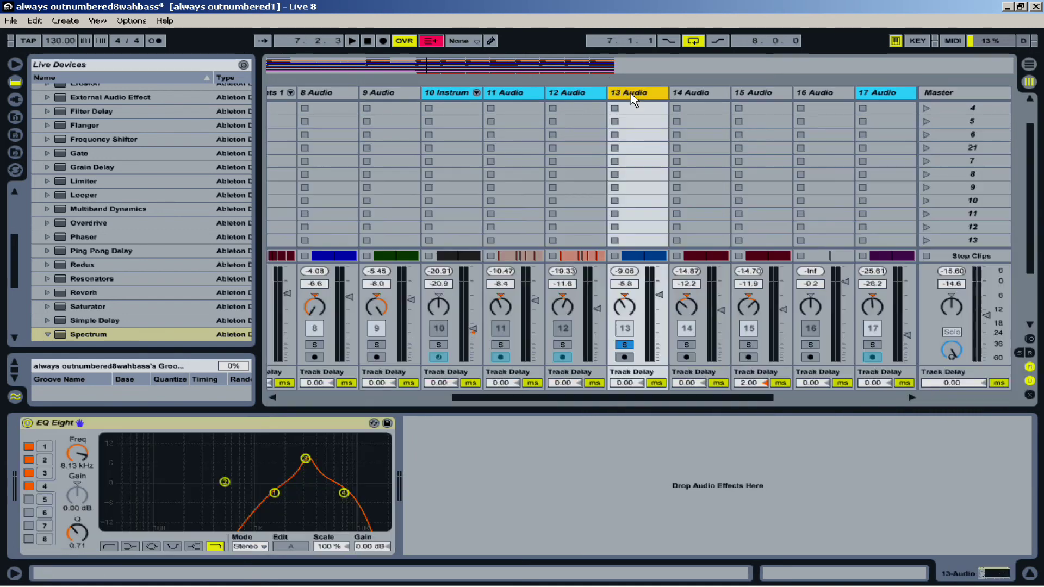
click(27, 423)
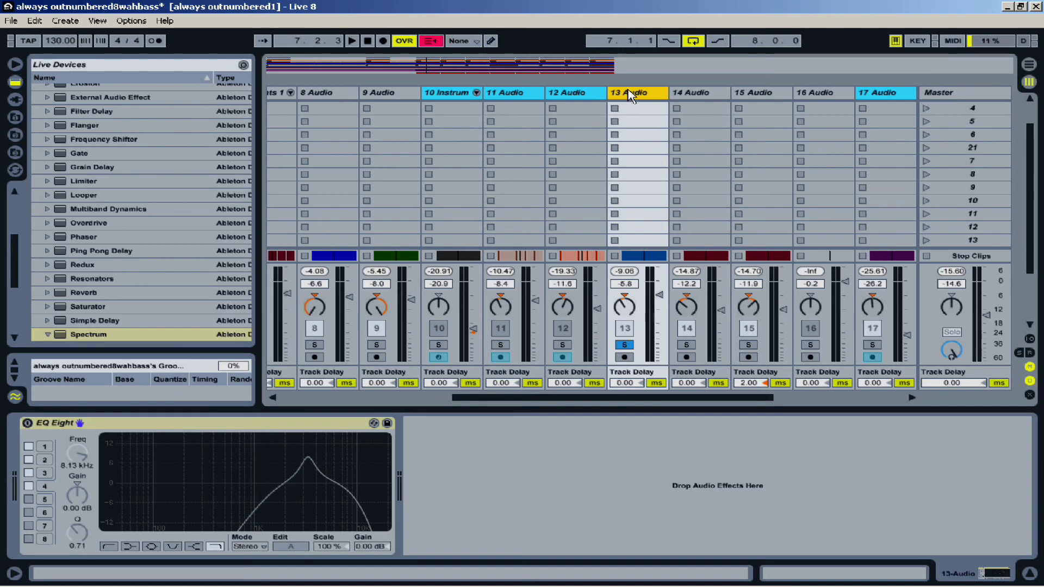
click(939, 93)
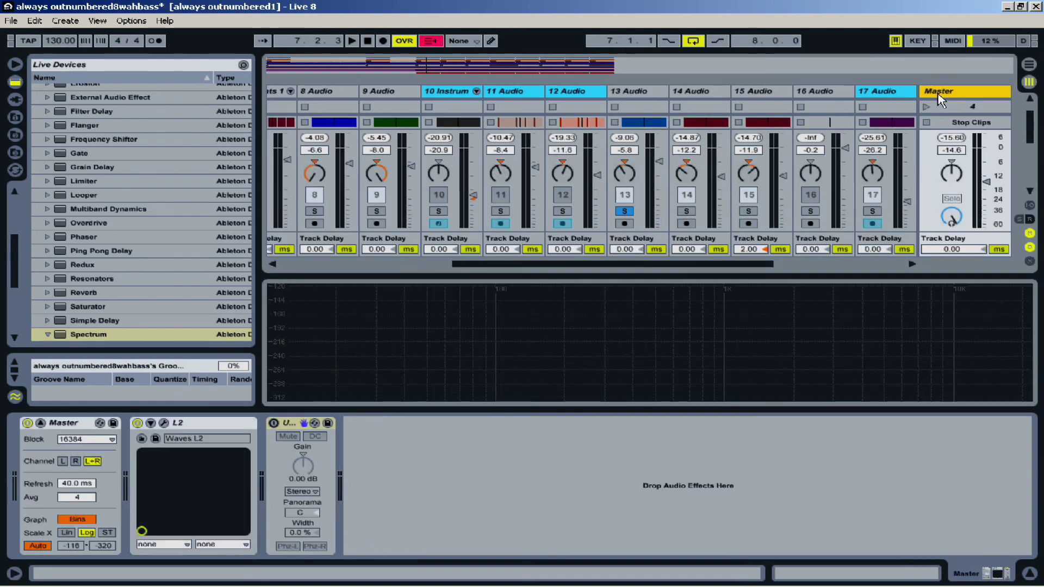
key(space)
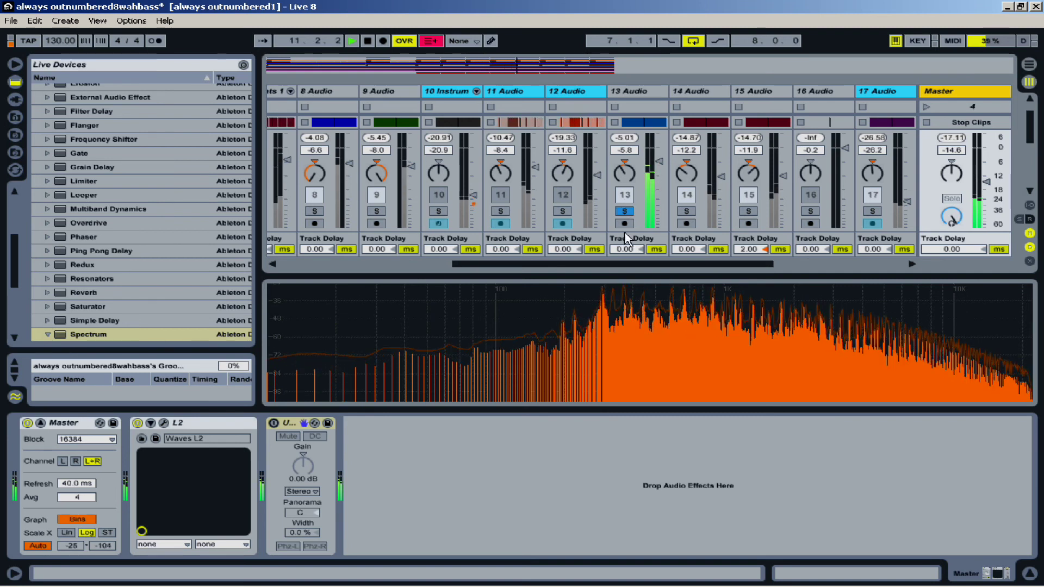
mouse_move(625, 292)
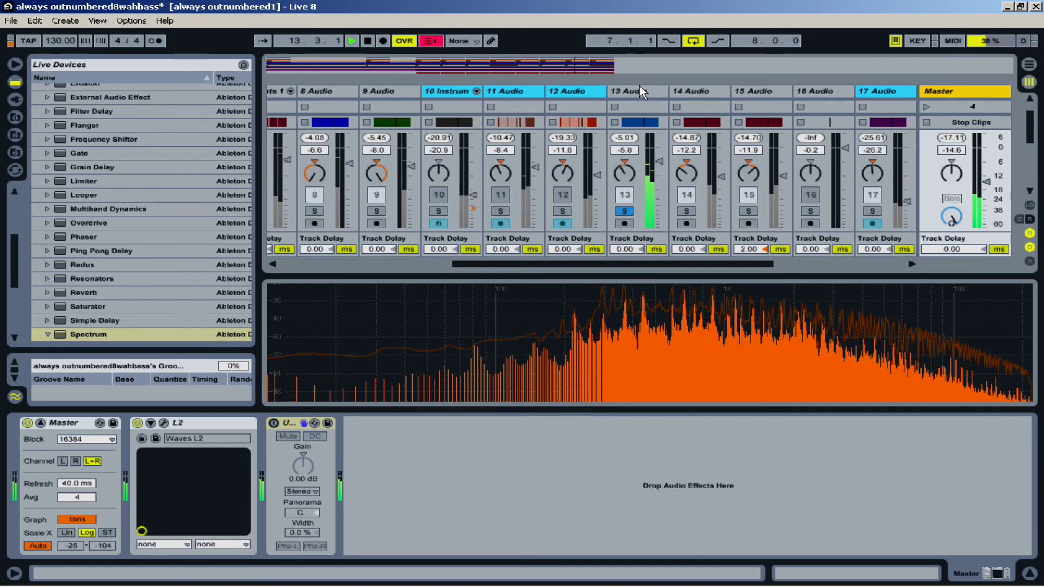
click(641, 92)
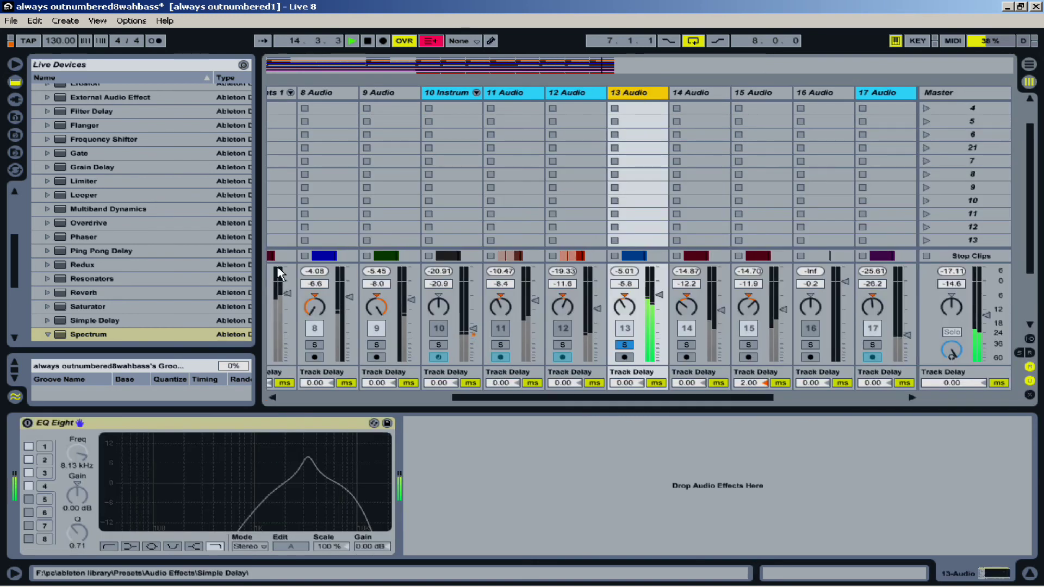
- Re-enable track 13's EQ Eight, compare on the Master spectrum, then view 14 Audio's notch EQ
click(28, 424)
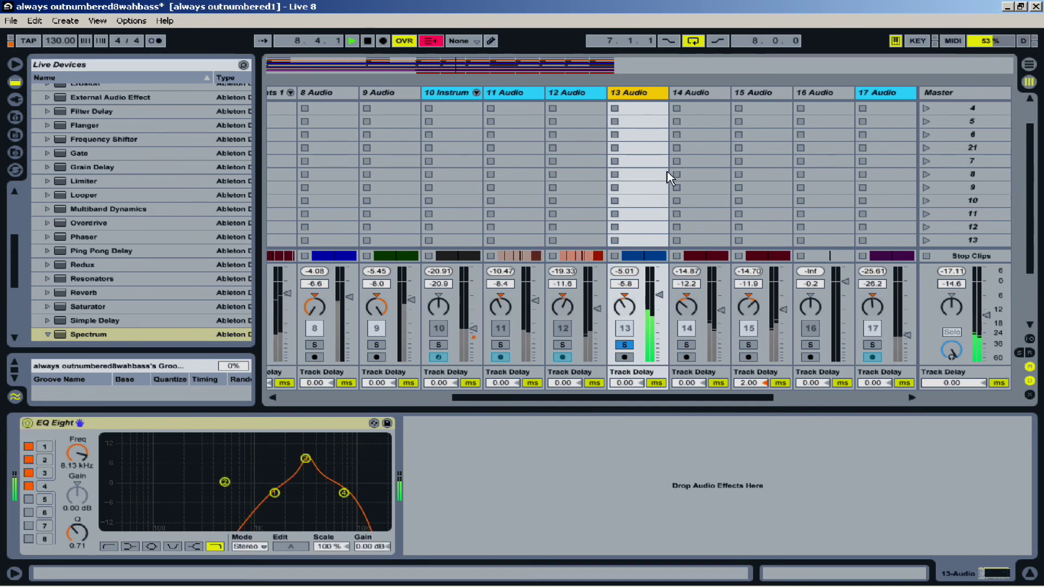
click(935, 95)
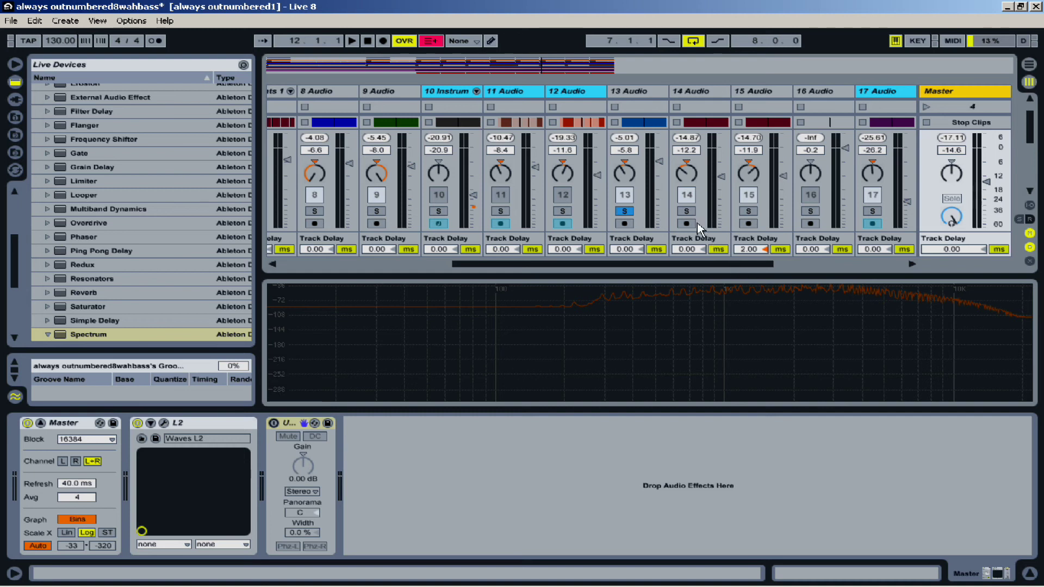
click(691, 92)
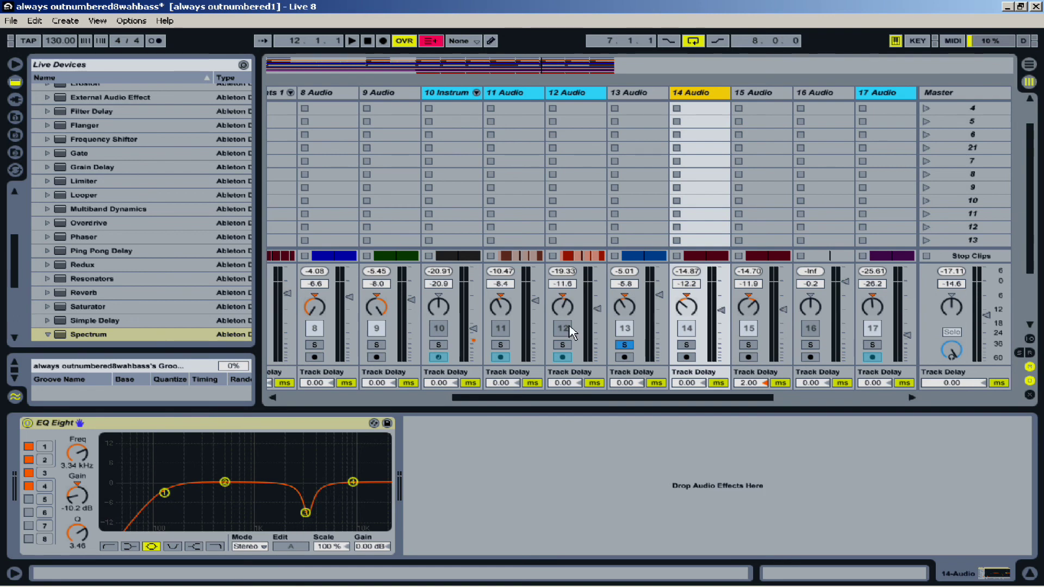
- Unsolo track 13 and scroll the mixer back to show tracks 1 House through 11
click(624, 346)
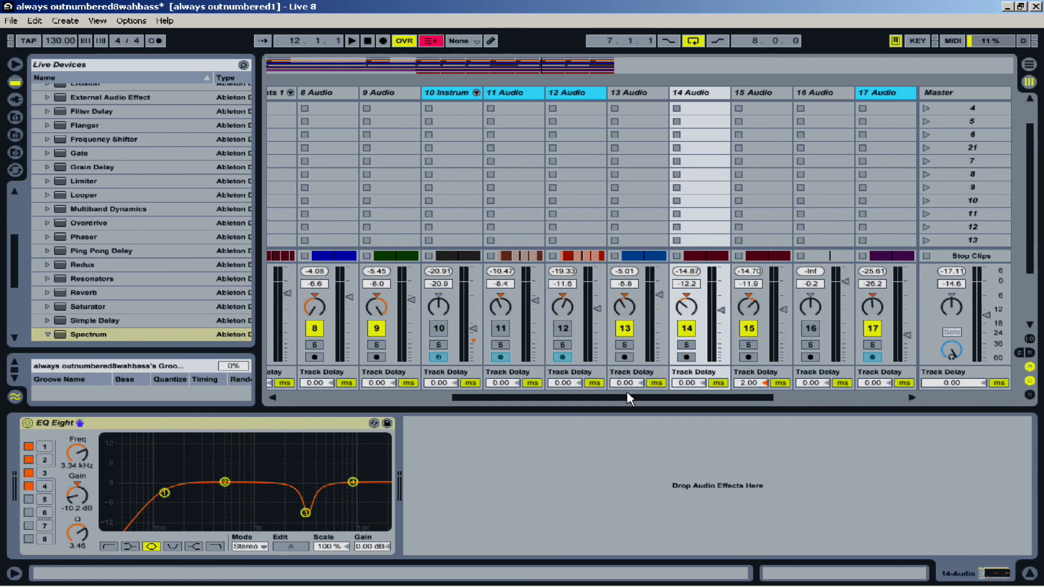
drag(628, 398, 651, 397)
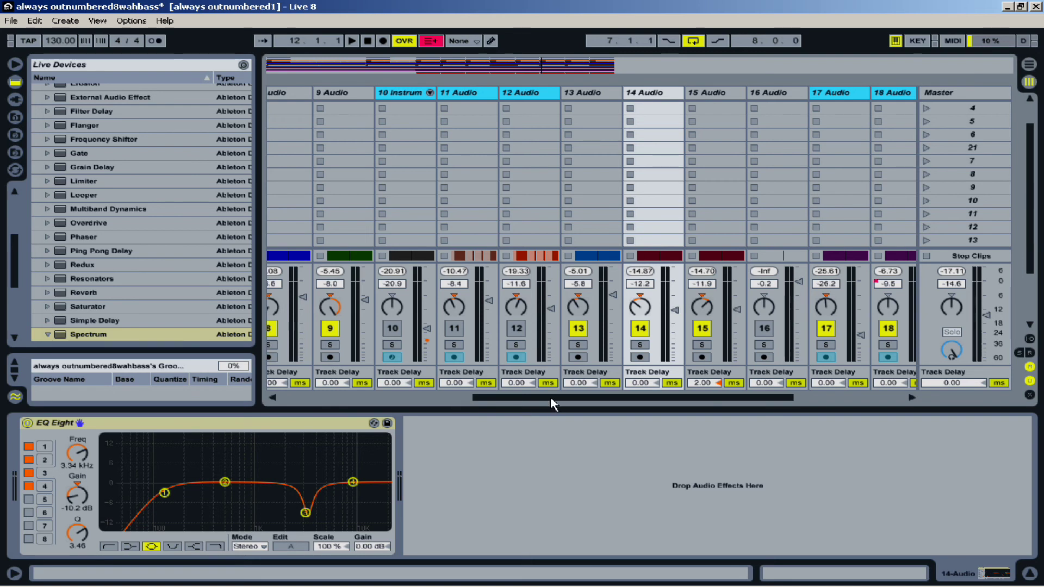
drag(552, 402, 333, 387)
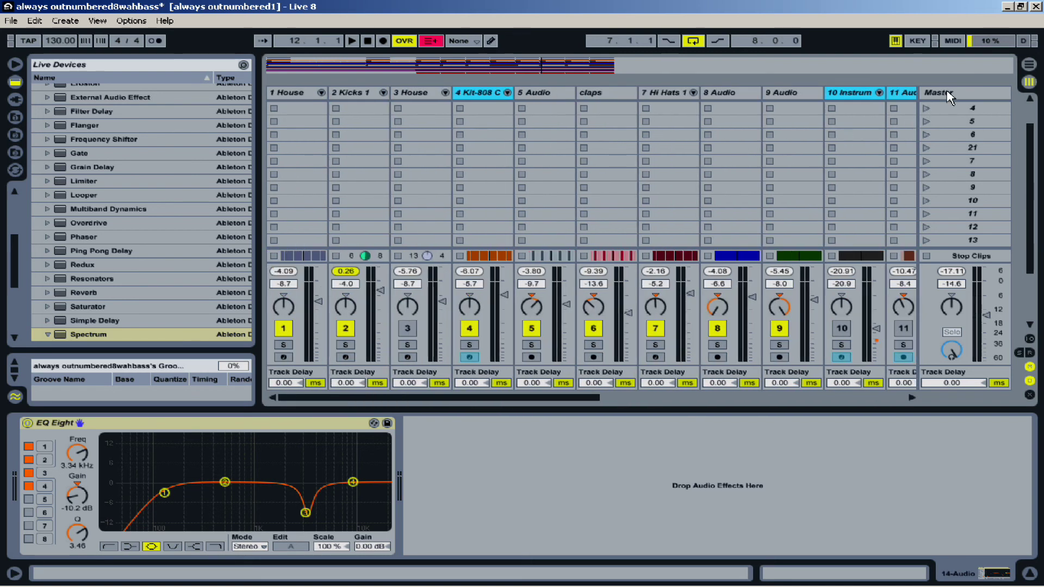
- Bypass the 7 Hi Hats 1 EQ Eight, then return to the Master Spectrum, Waves L2 and Utility chain
click(950, 96)
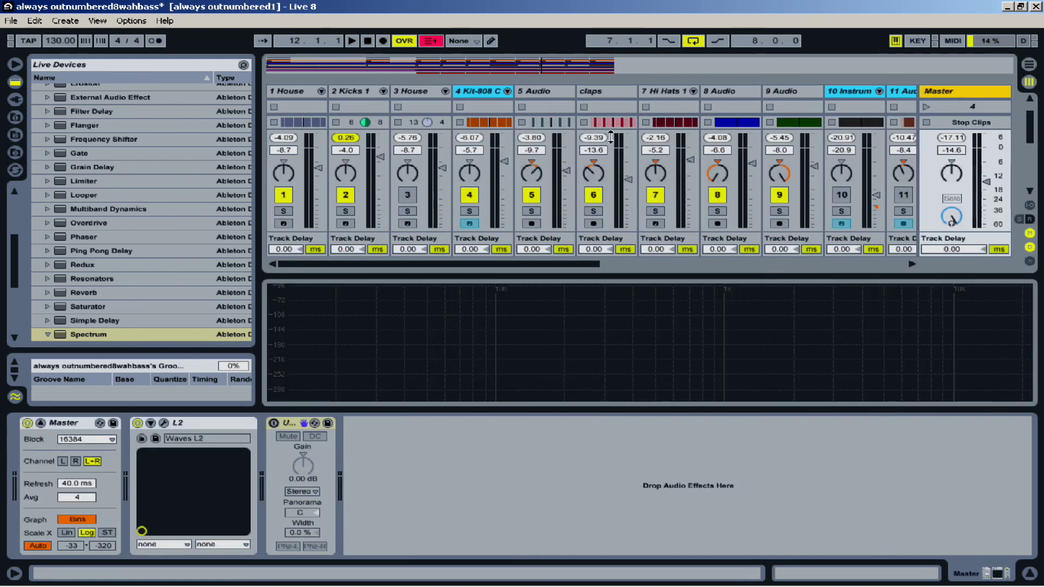
click(667, 90)
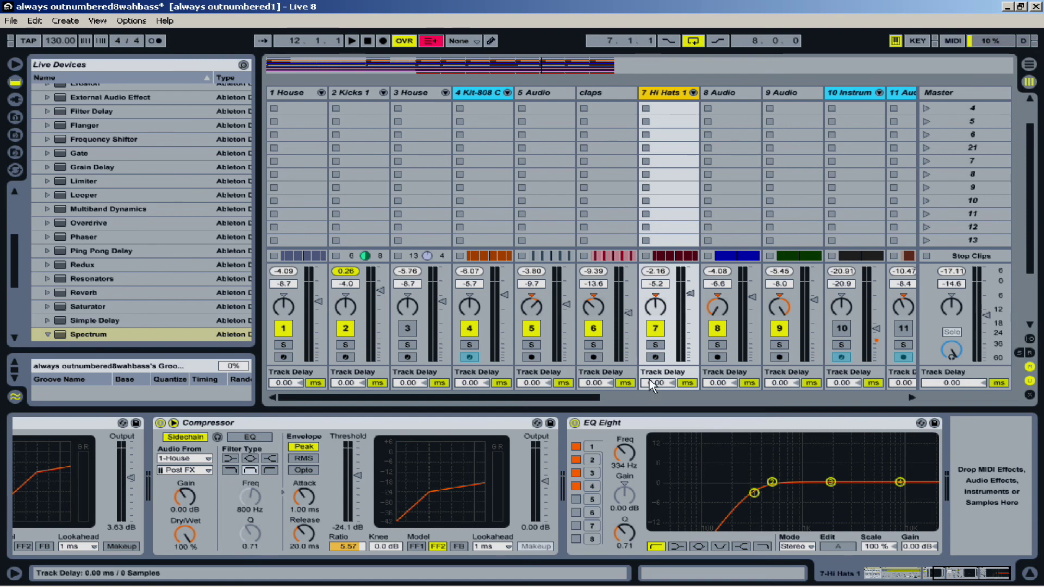
click(575, 423)
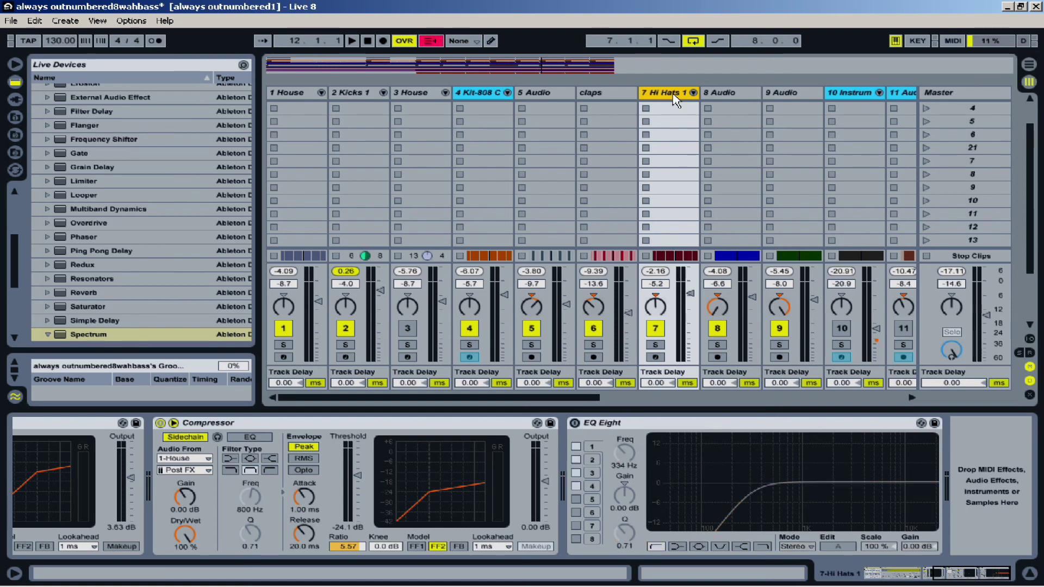
click(943, 94)
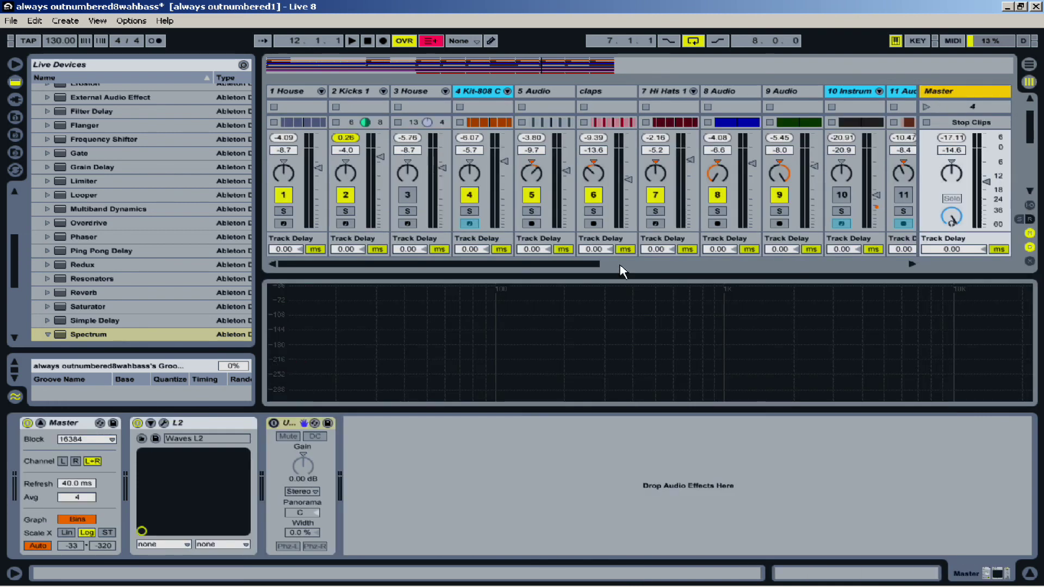
- Solo track 7 Hi Hats 1 and start playback to see its unequalised spectrum
click(657, 212)
key(space)
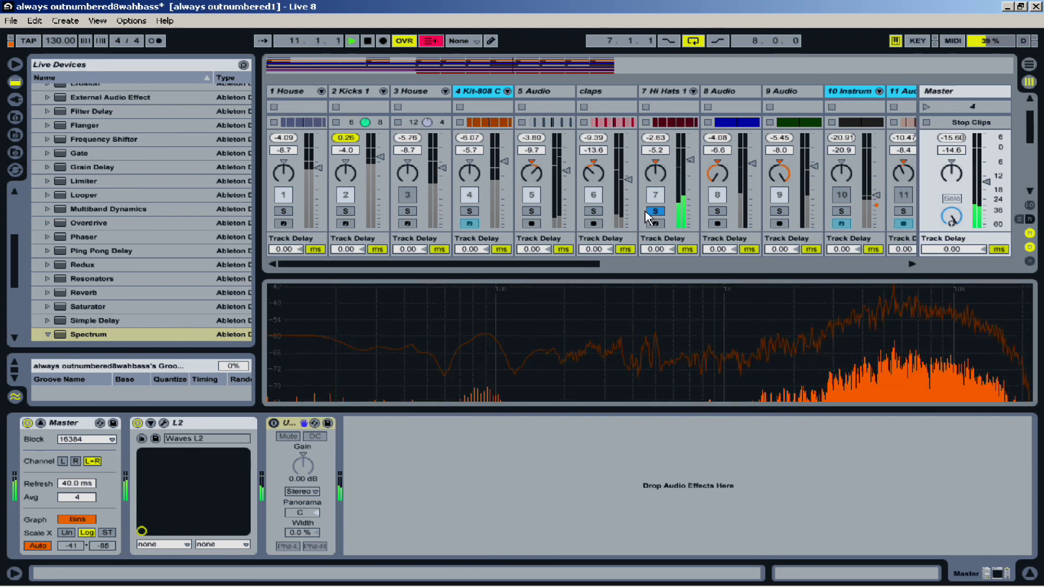
- Turn the Hi Hats 1 EQ Eight back on and watch its filtered spectrum on the Master analyzer
click(666, 91)
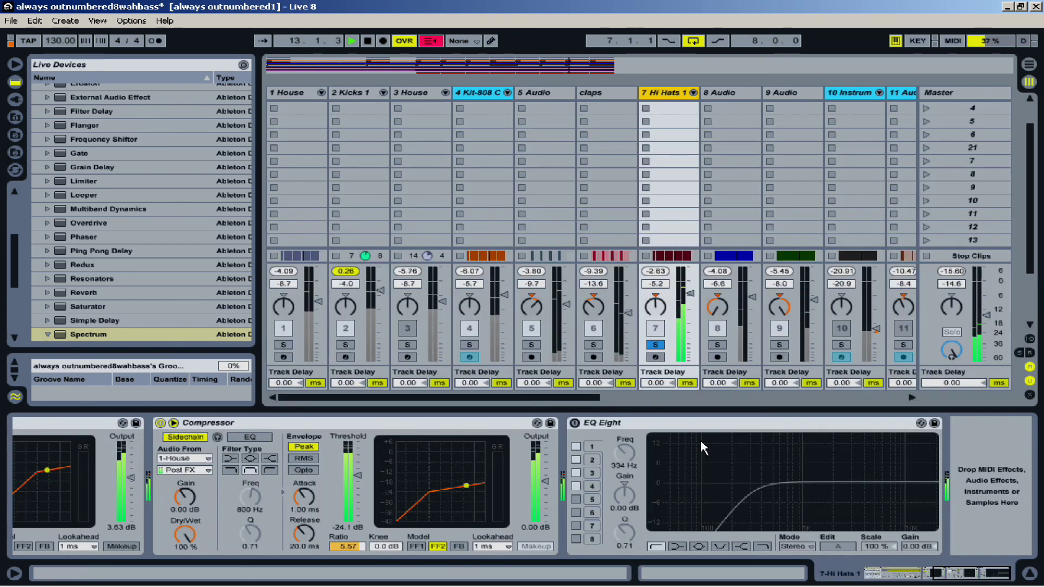
click(575, 423)
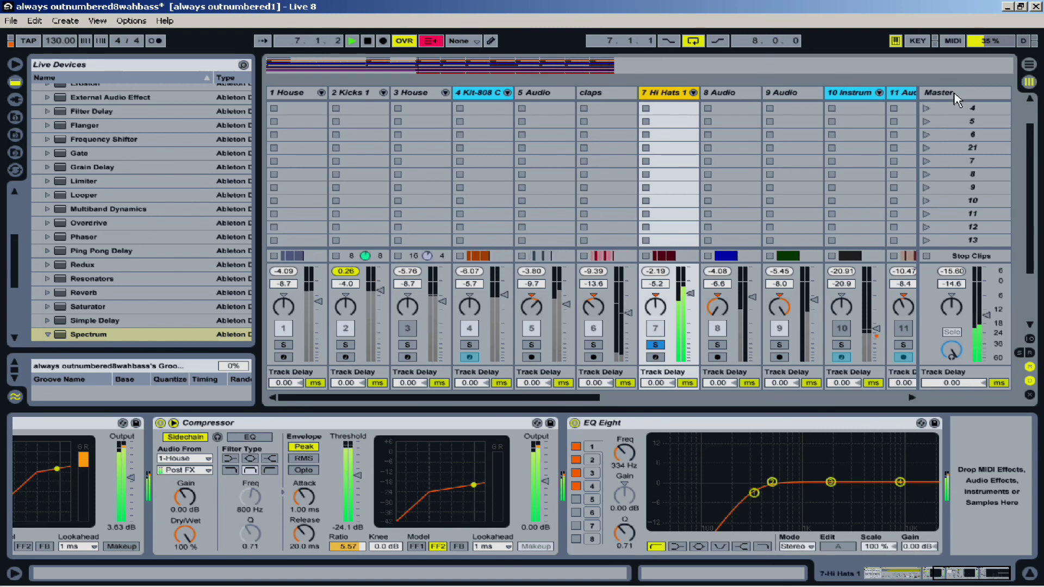
click(977, 94)
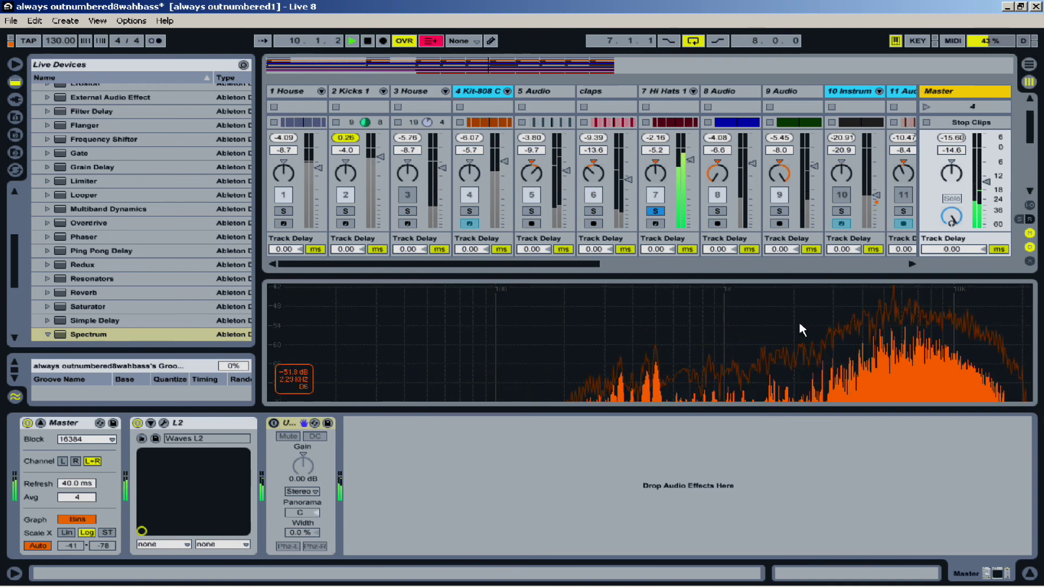
- Stop playback at 11.3.3, leaving Hi Hats 1 soloed
key(space)
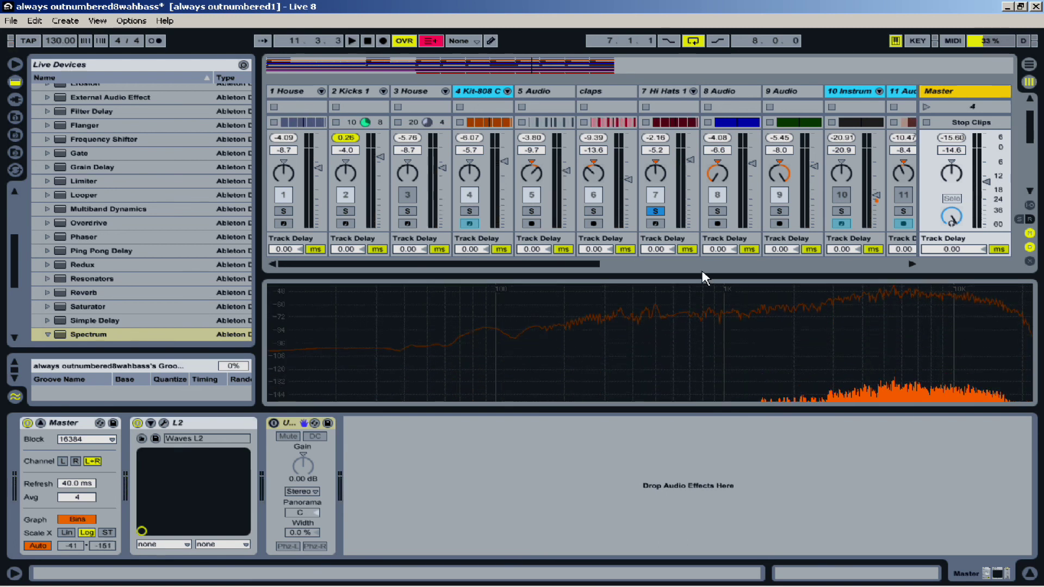